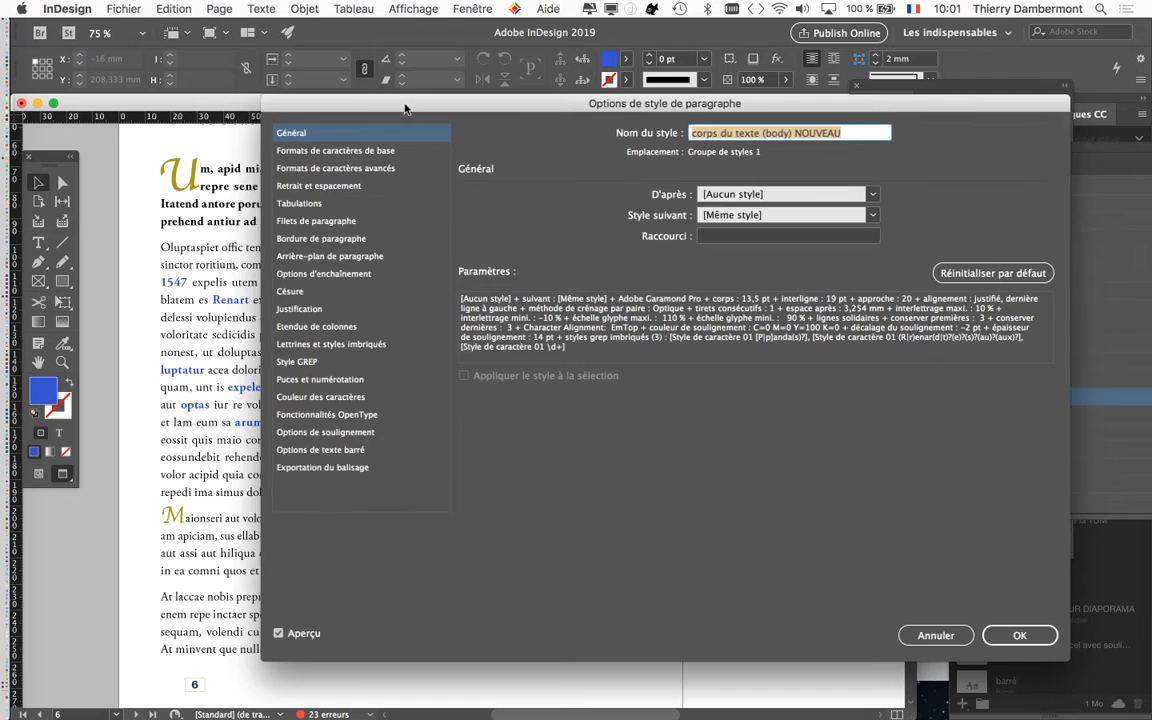
- Show the indent and spacing settings (Retrait et espacement) of the paragraph style corps du texte (body) NOUVEAU beside the page preview
left_click_drag(380, 104, 697, 538)
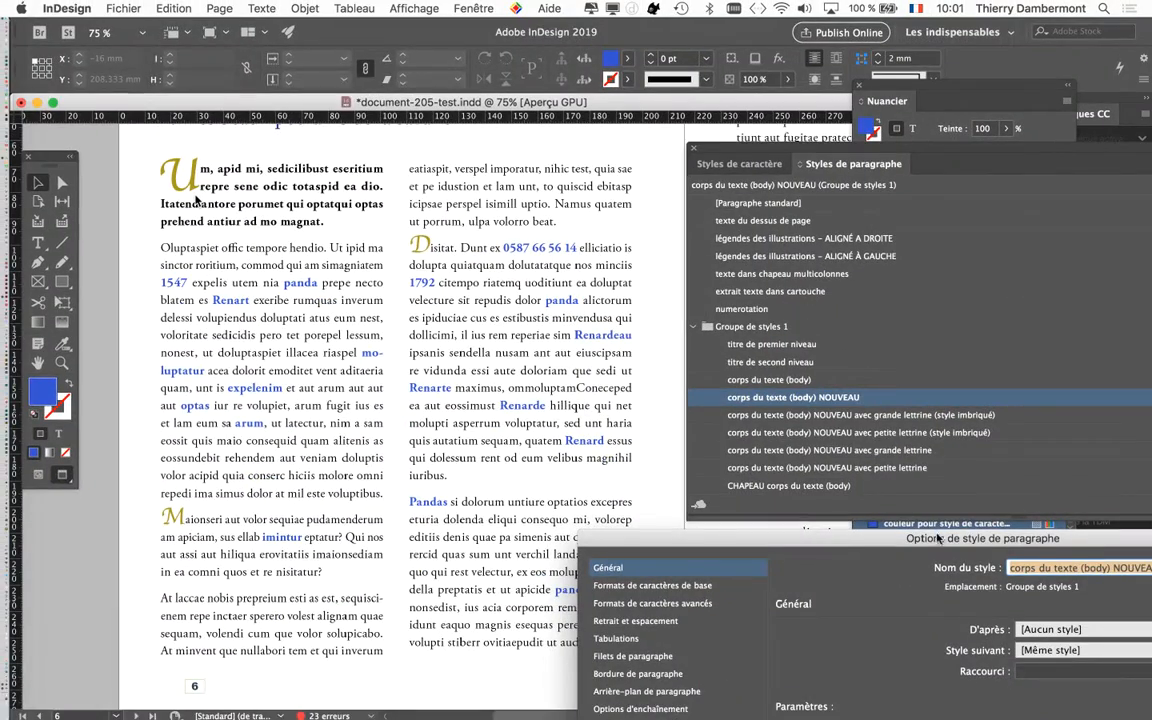
left_click_drag(938, 540, 749, 71)
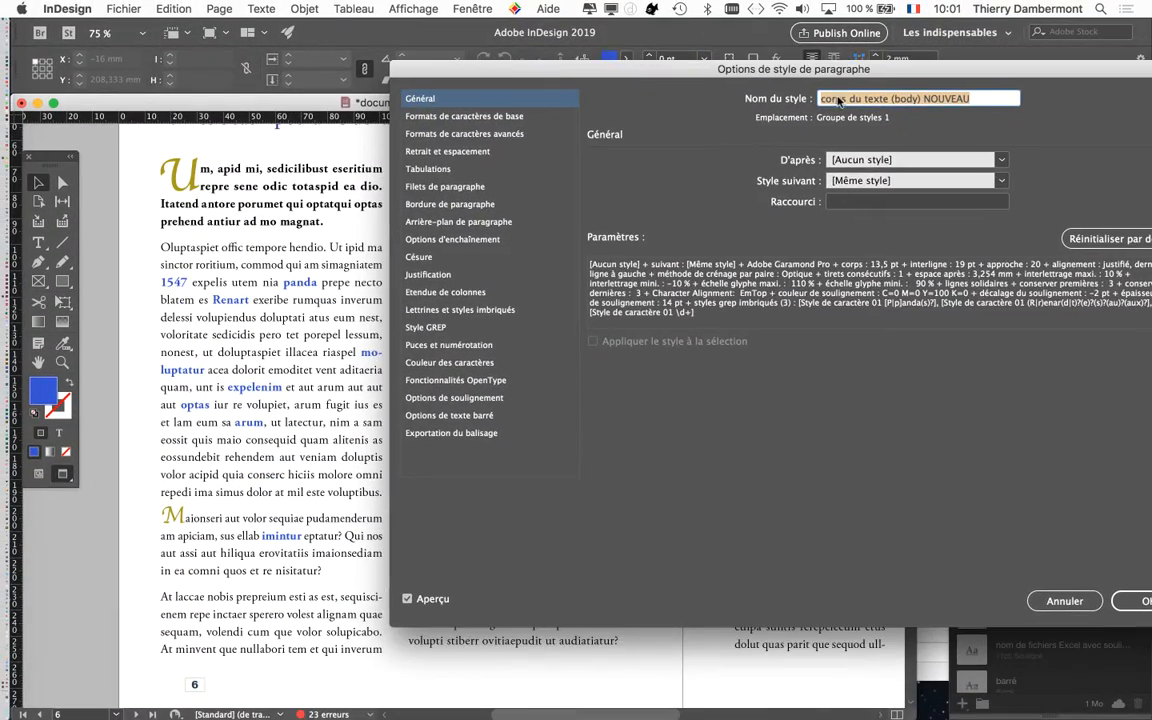
left_click(564, 184)
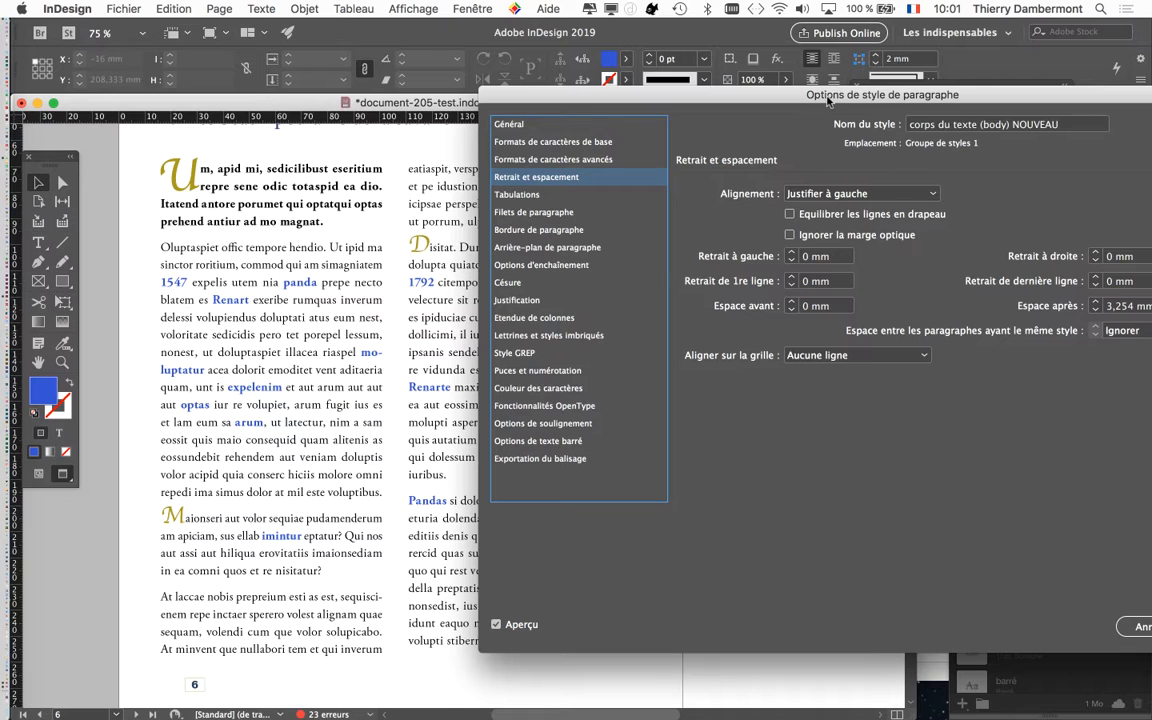
left_click_drag(828, 100, 768, 100)
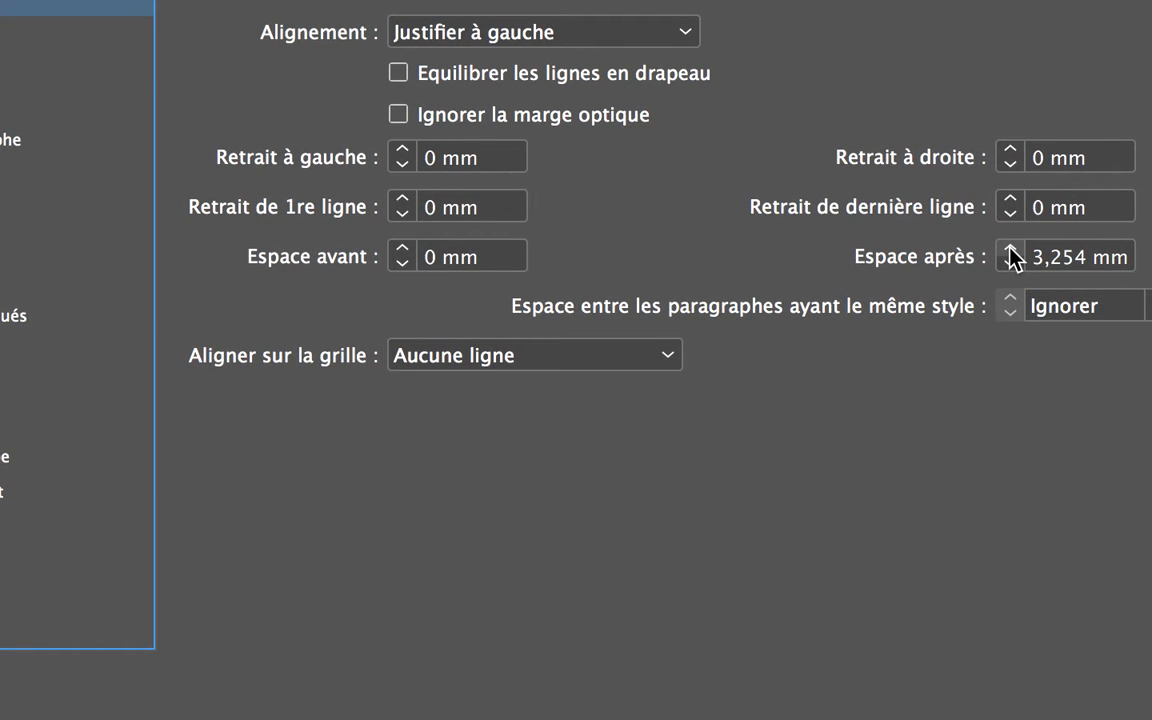
- Try space-after values up to 6 mm and down to 2 mm for the body paragraph style with the live preview
left_click(1011, 251)
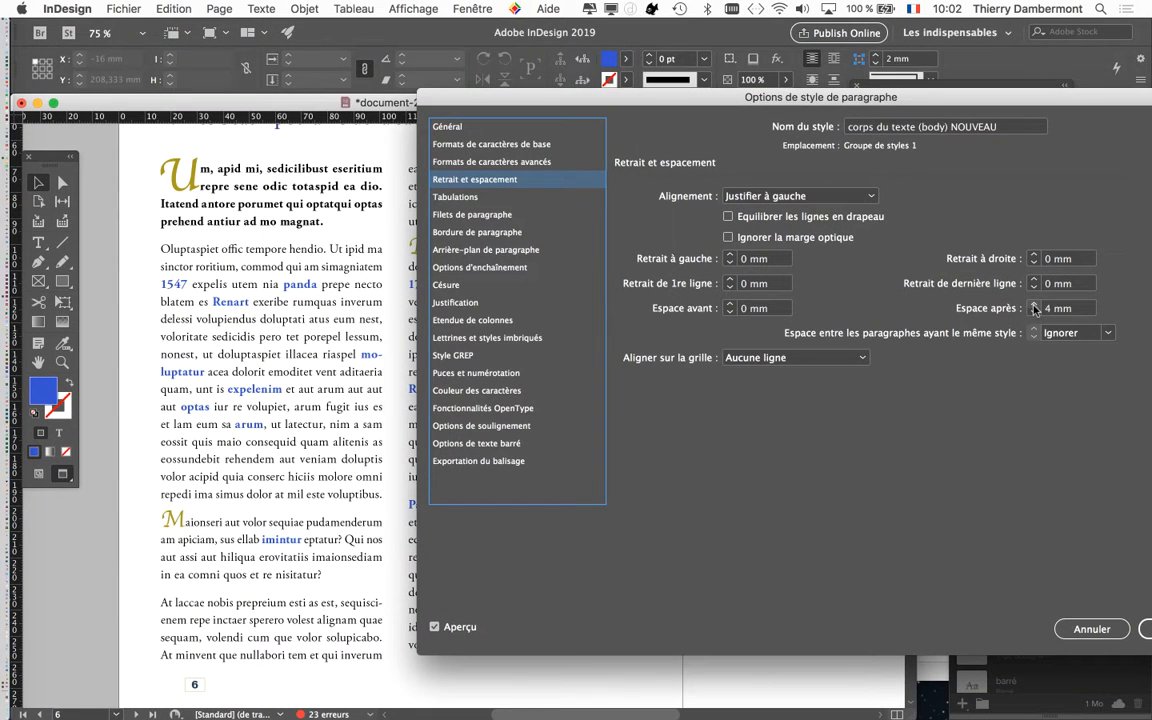
left_click_drag(514, 102, 733, 106)
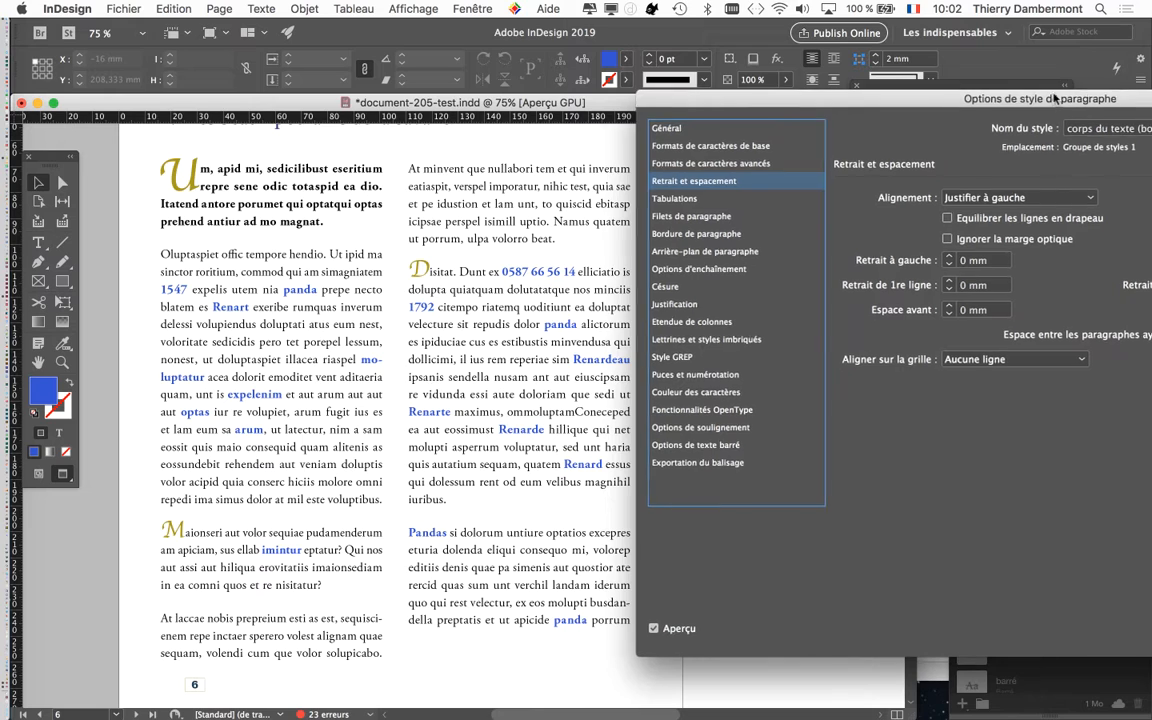
left_click_drag(1055, 97, 891, 109)
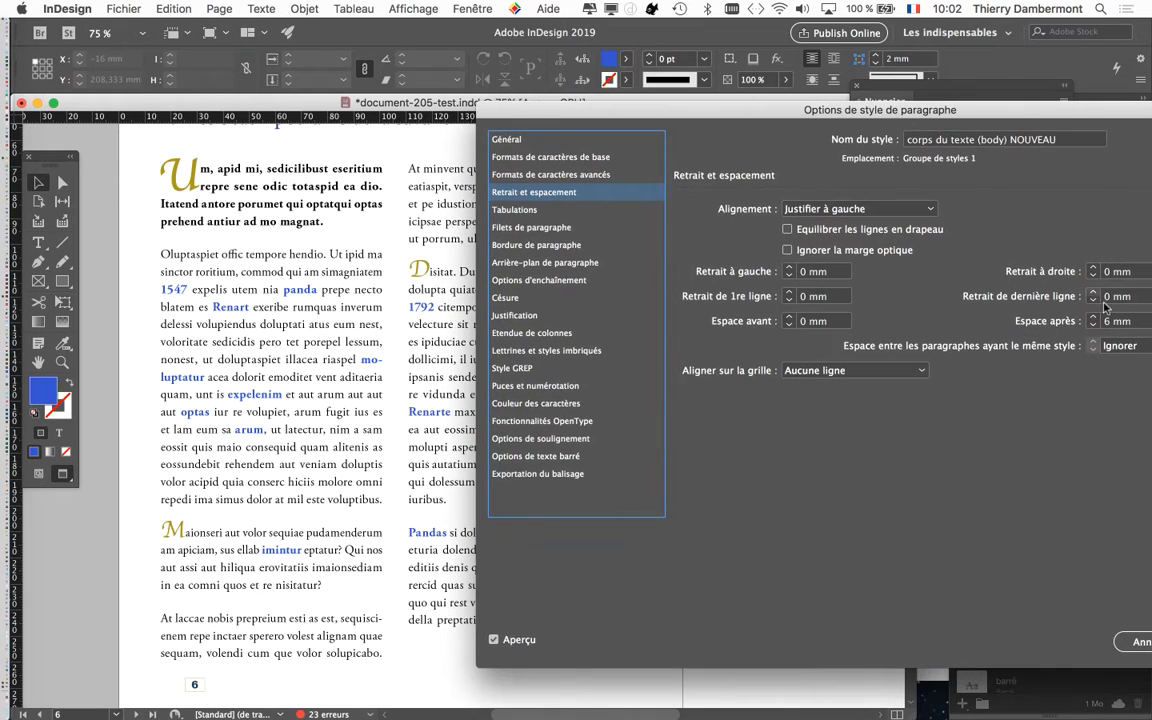
left_click(1094, 325)
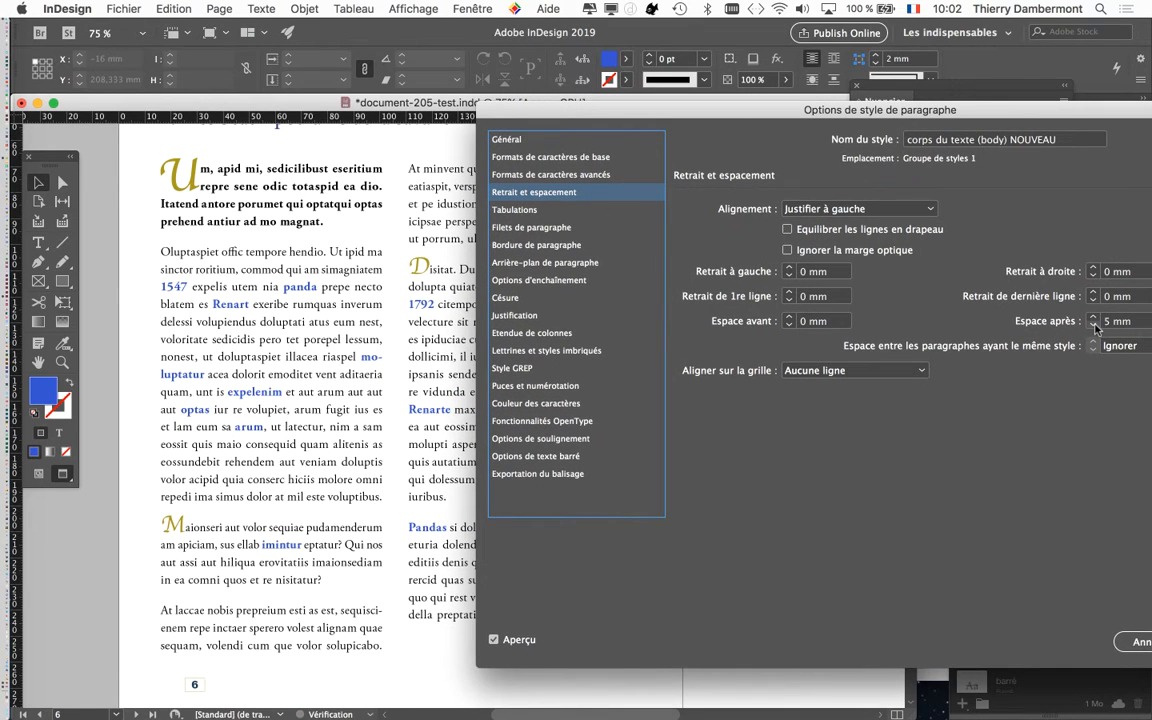
left_click(1094, 325)
left_click(1094, 325)
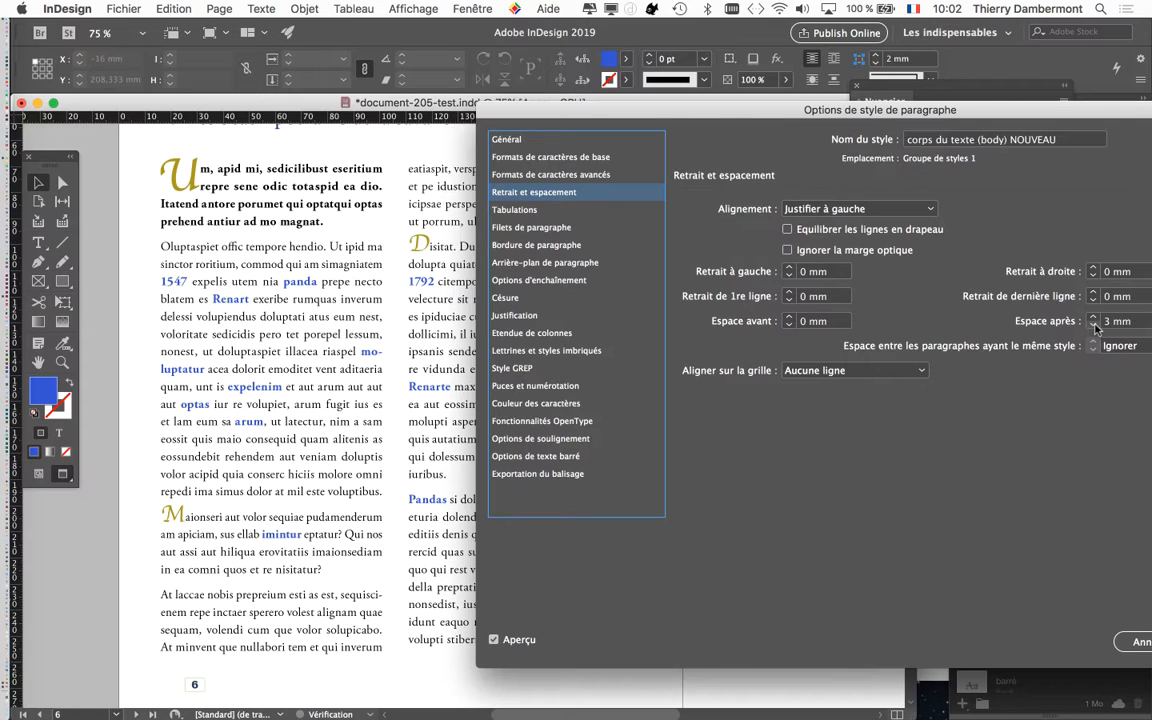
left_click(1094, 325)
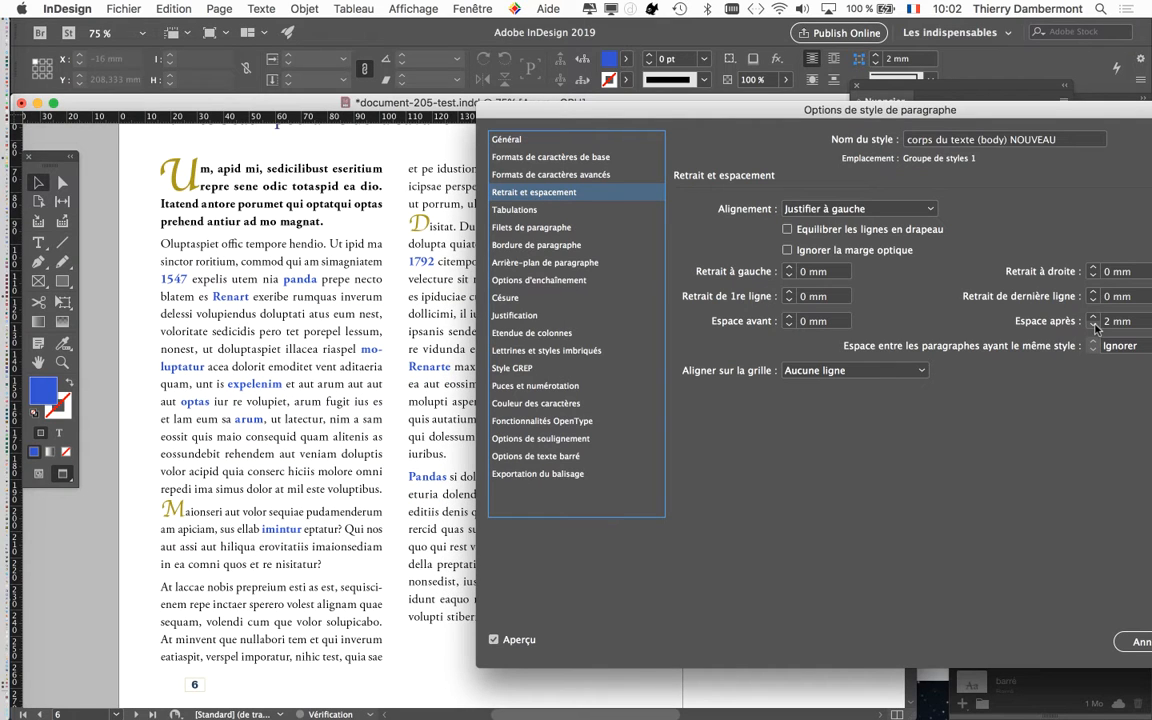
- Raise the space after paragraphs (Espace après) to 10 mm in the body style and apply the style changes
left_click(1094, 318)
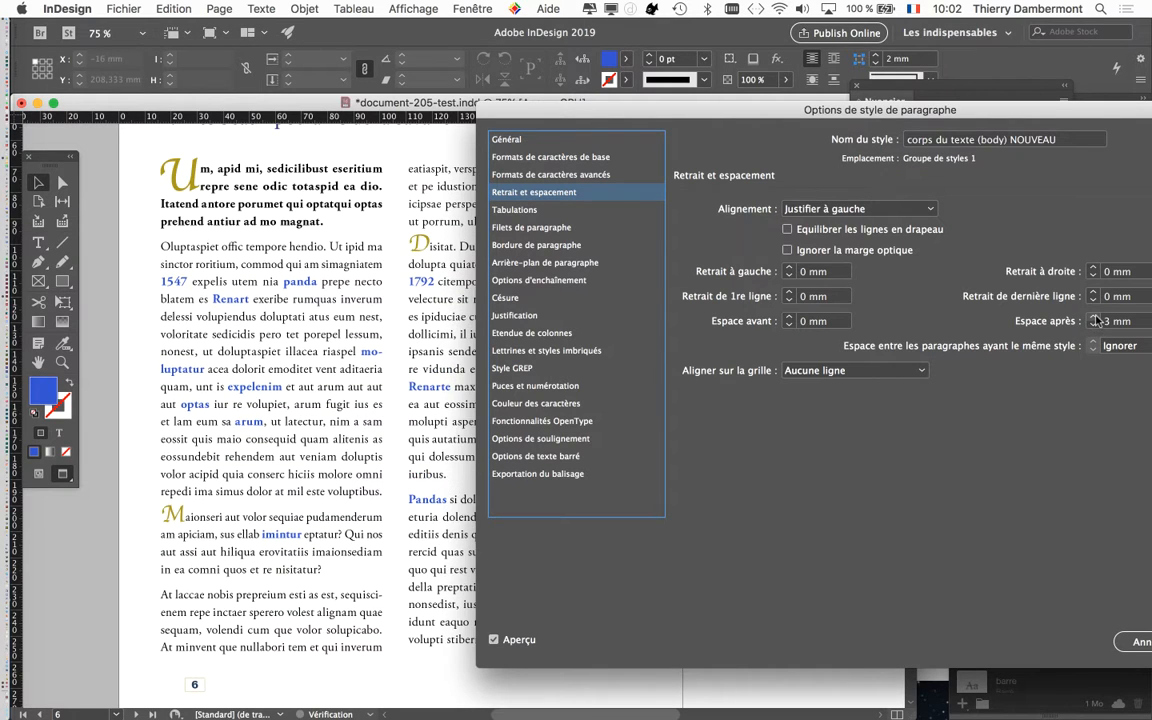
left_click(1094, 318)
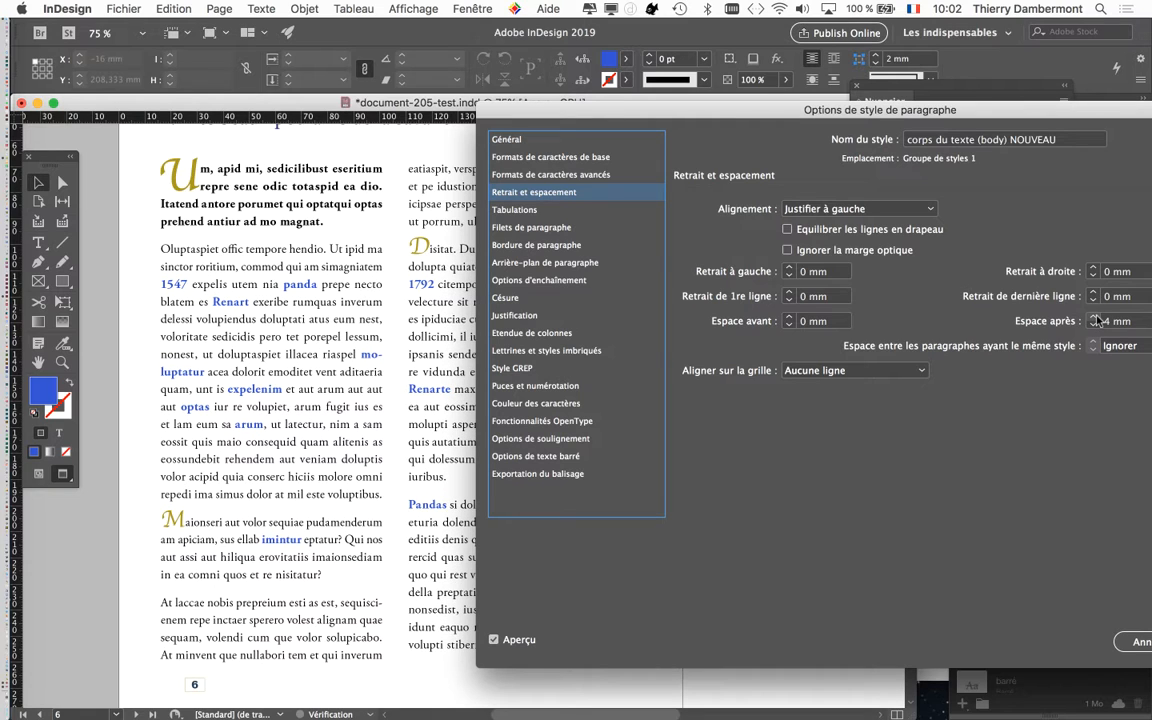
left_click(1094, 318)
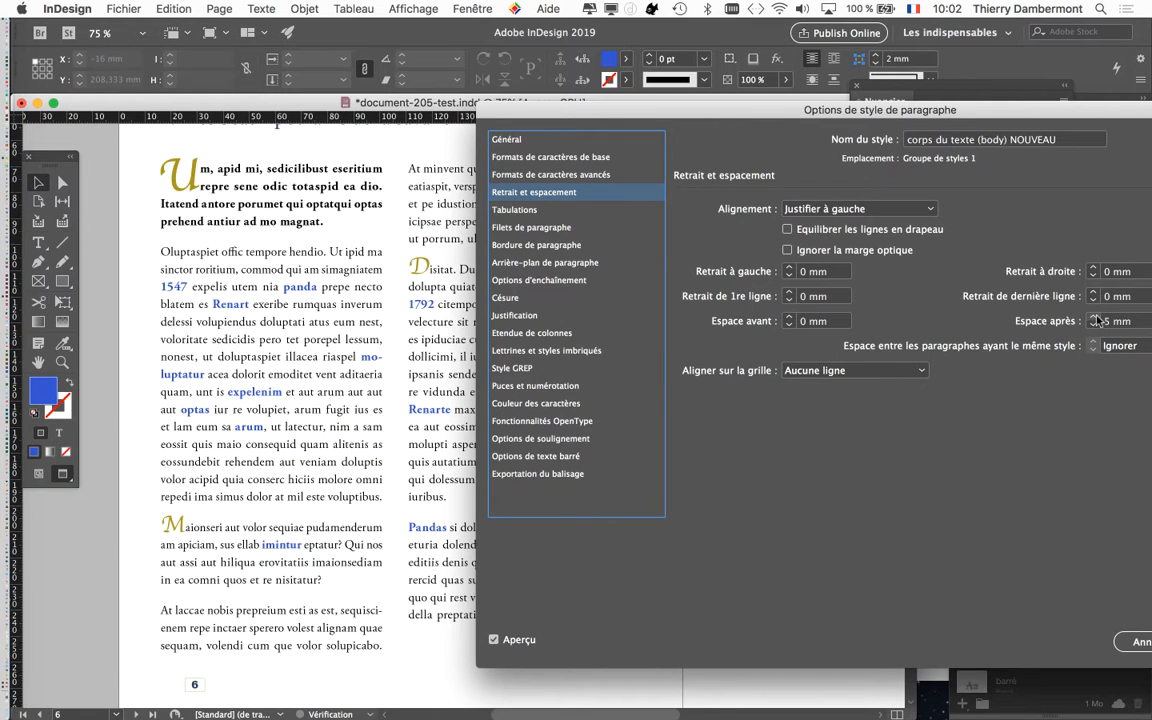
left_click(1094, 318)
left_click(1094, 318)
left_click(1094, 318)
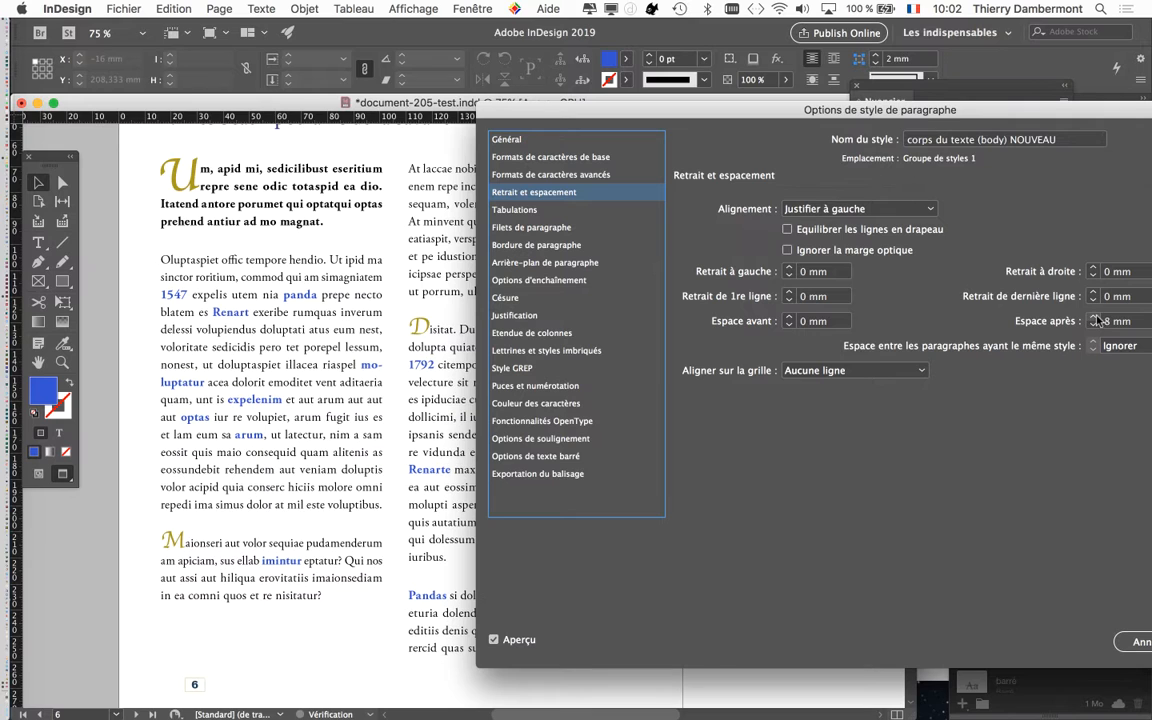
left_click(1094, 318)
left_click(1094, 318)
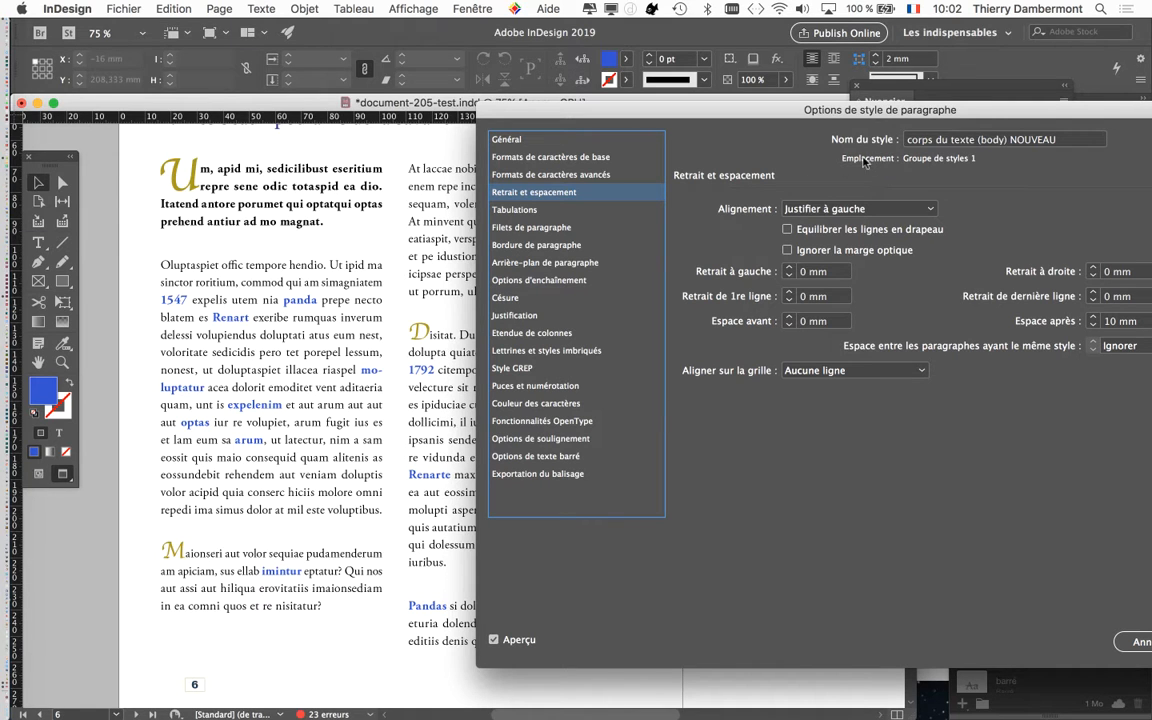
left_click_drag(912, 110, 701, 44)
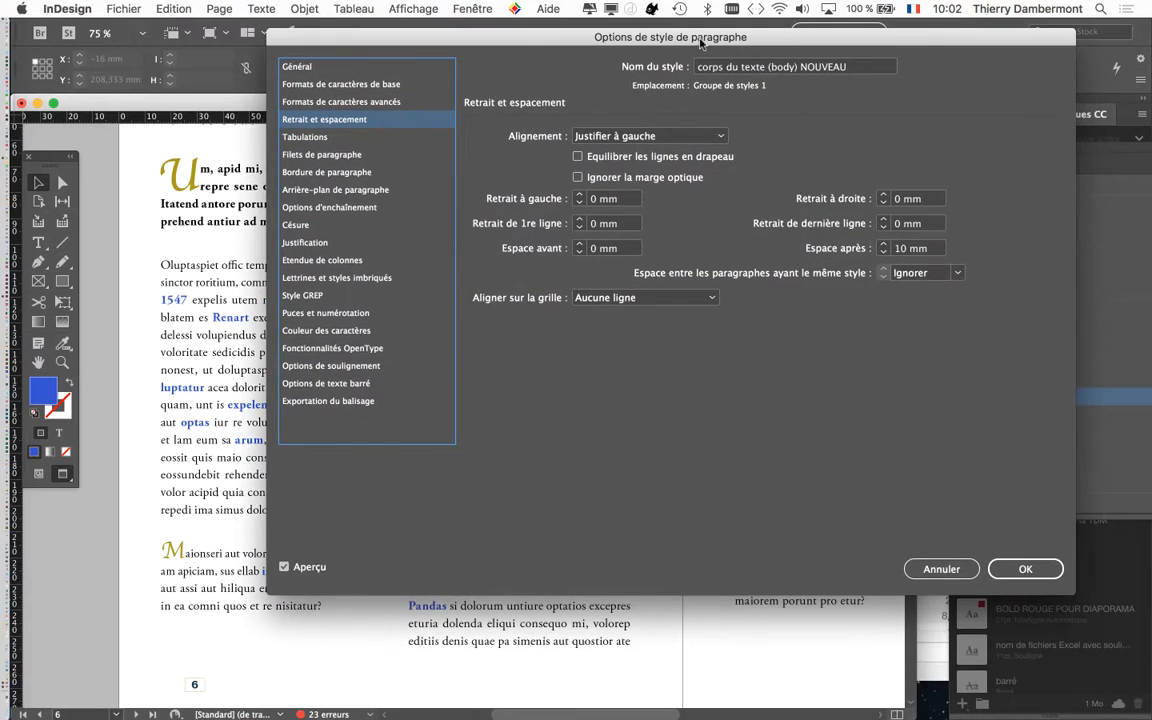
left_click(1020, 568)
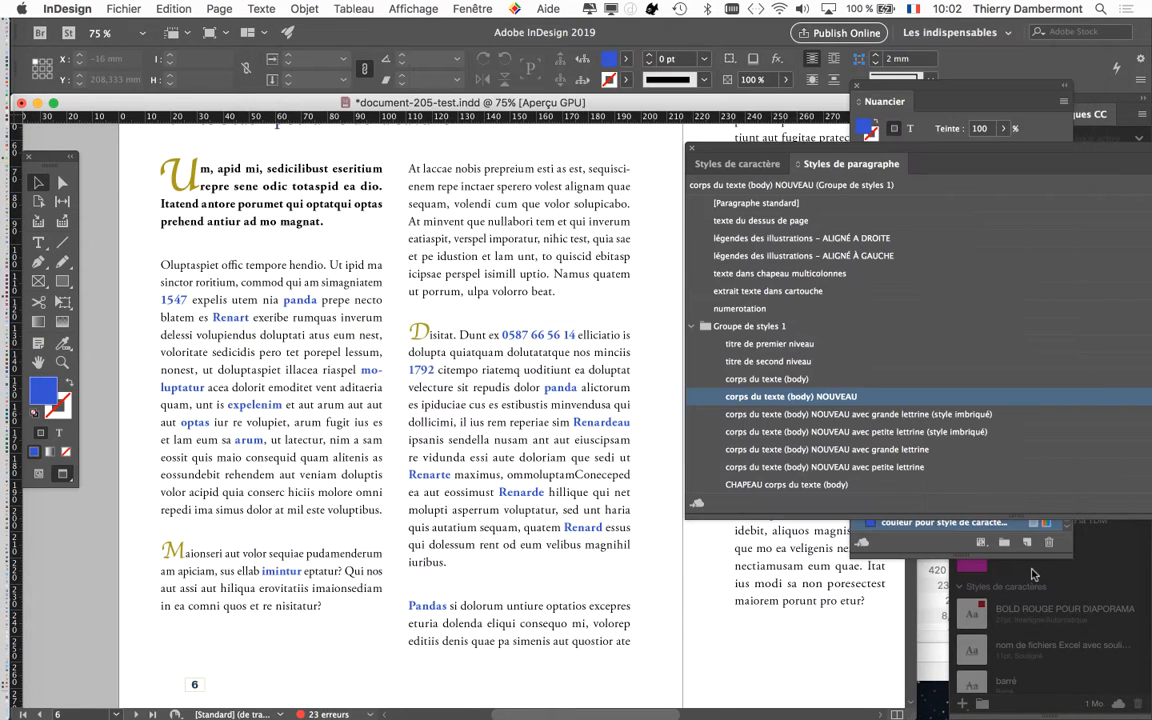
- Save a copy of the document as document-206.indd in the Dossier document-204 folder
left_click_drag(712, 150, 766, 162)
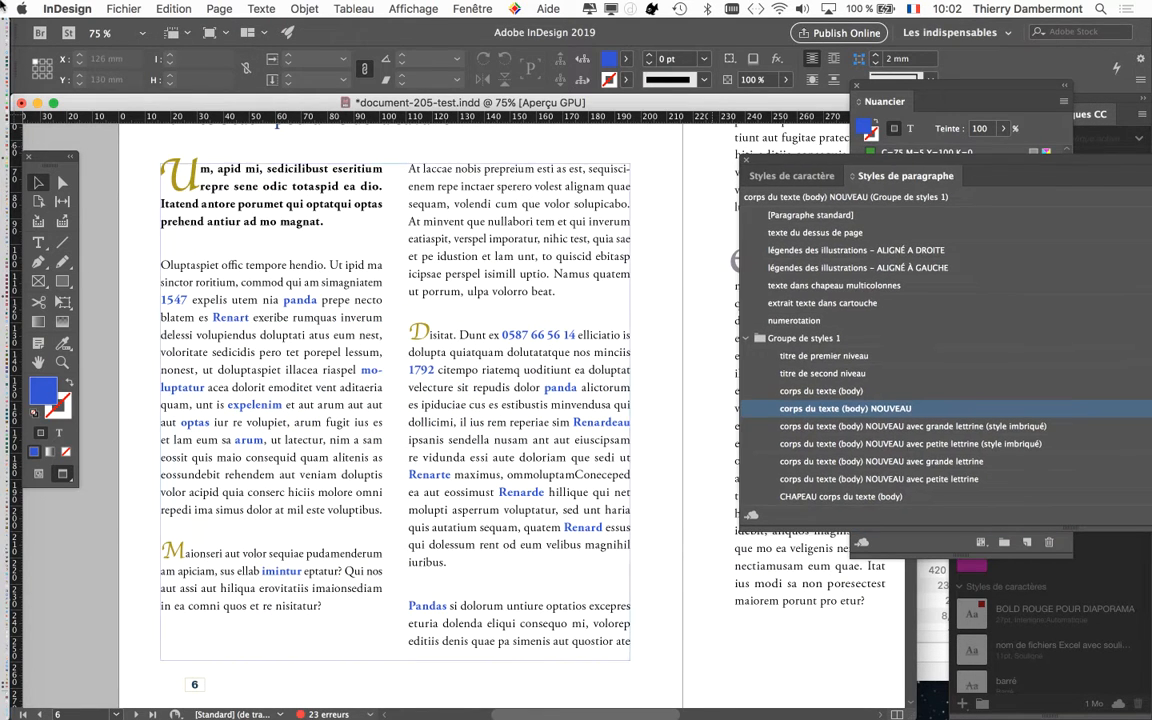
left_click(124, 9)
left_click(175, 129)
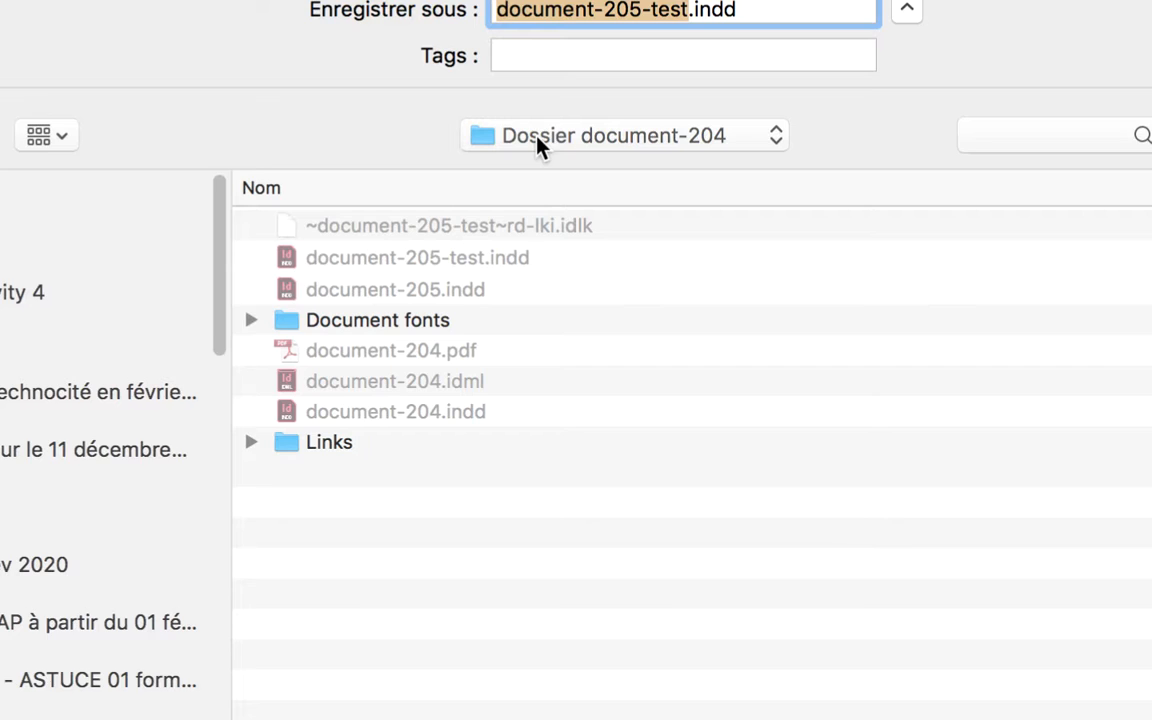
left_click(588, 94)
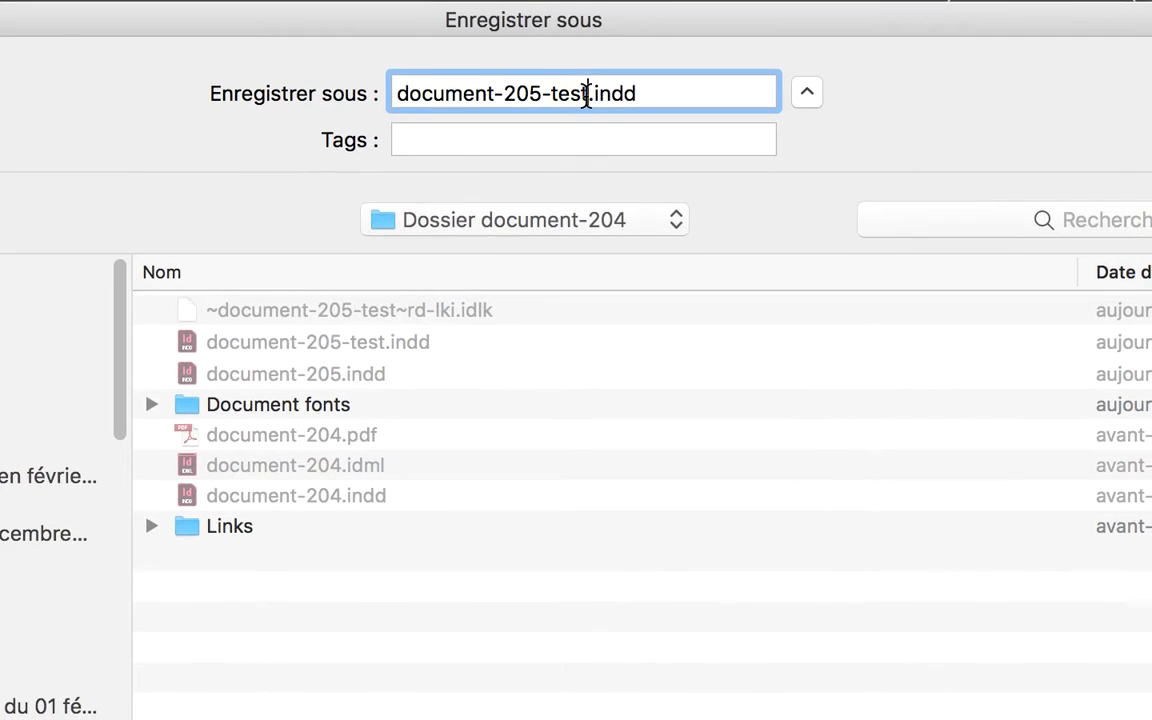
left_click_drag(588, 94, 530, 97)
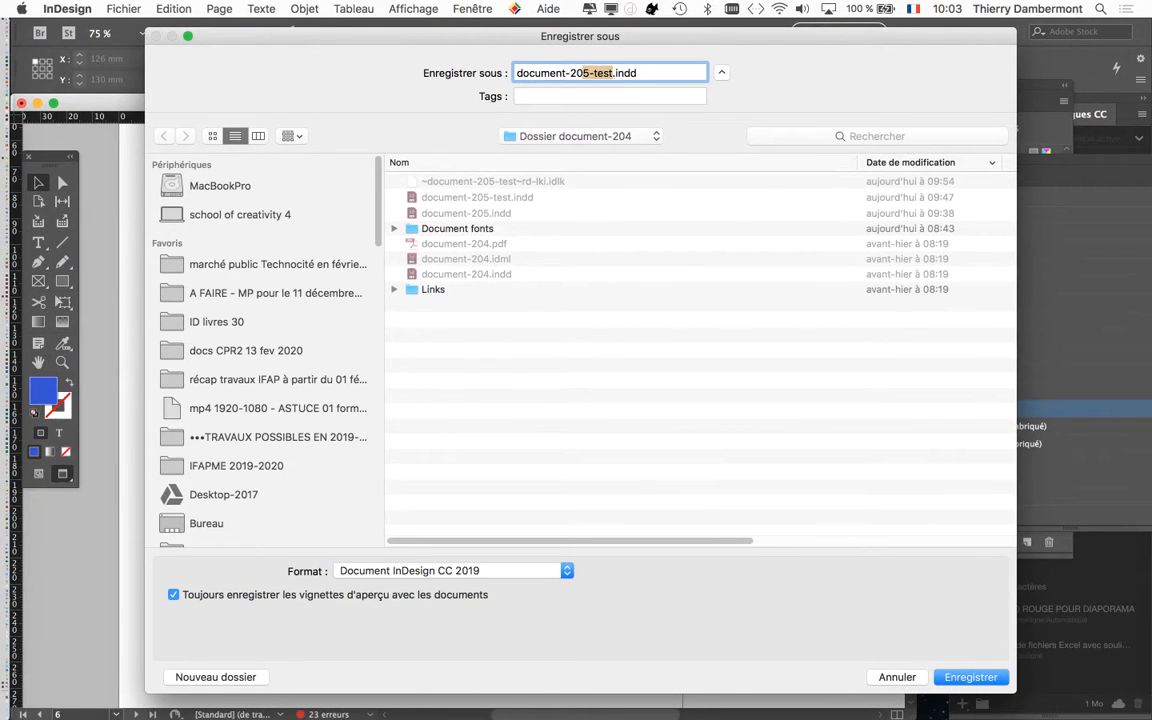
type("6")
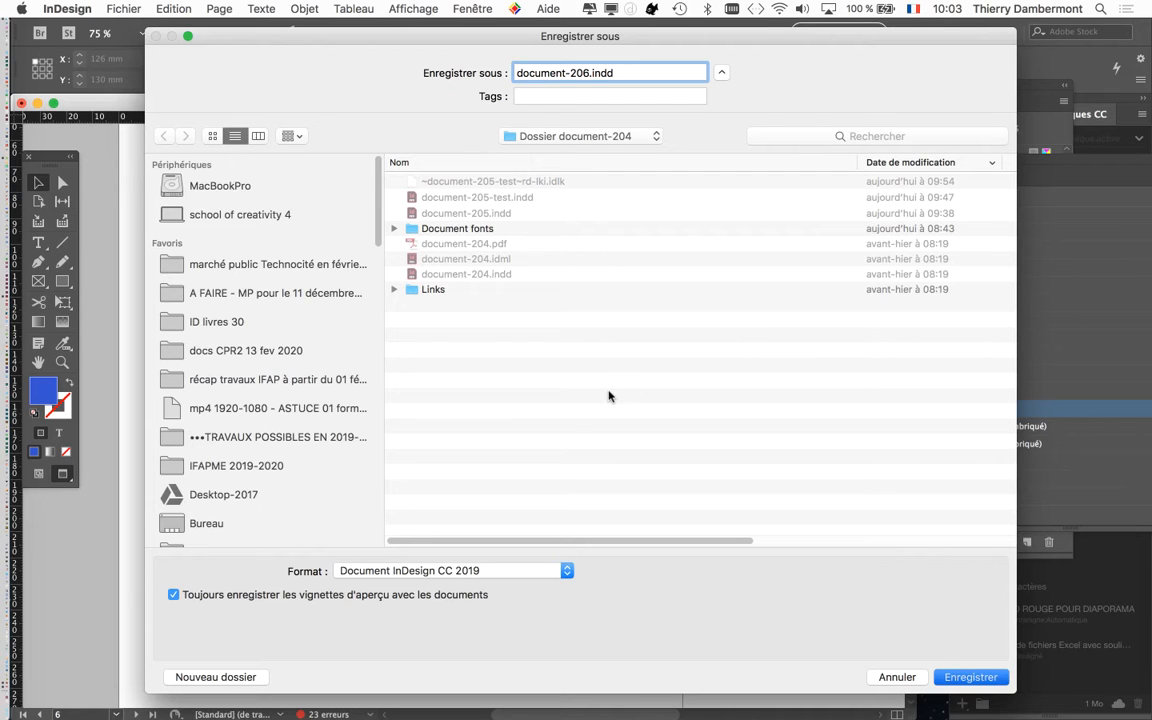
key("Return")
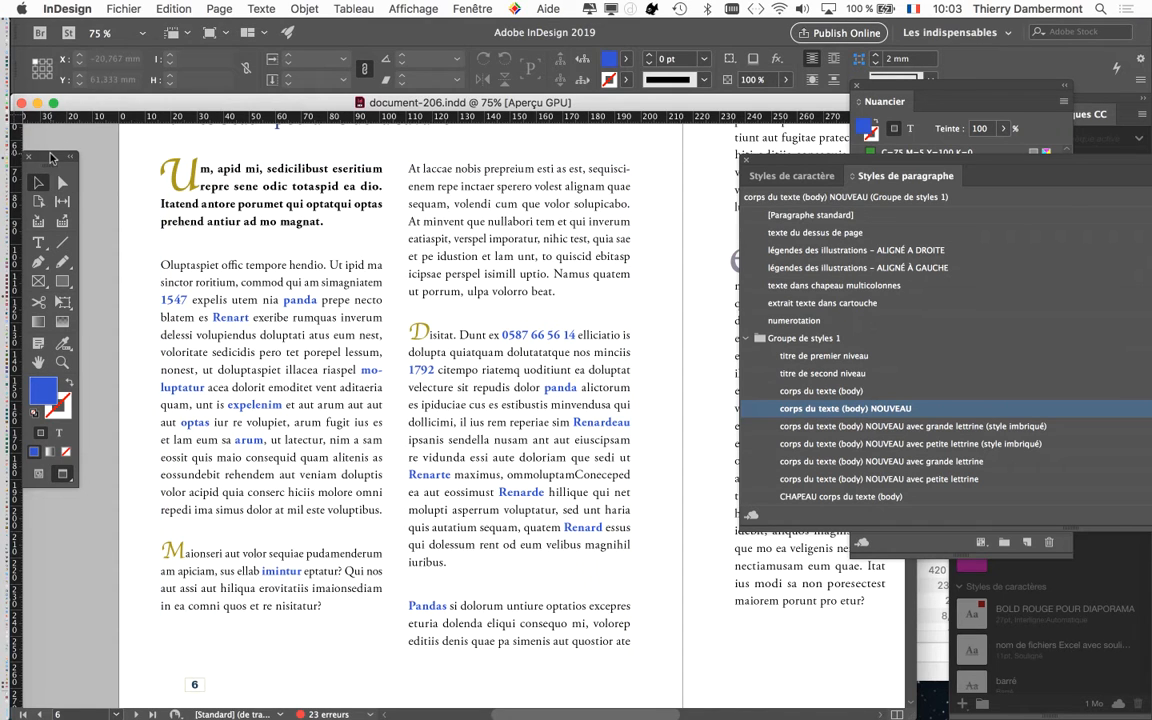
- Examine the character settings (Caractère) of the first column's body text, close them and deselect the text frame
left_click_drag(51, 158, 88, 163)
left_click(74, 249)
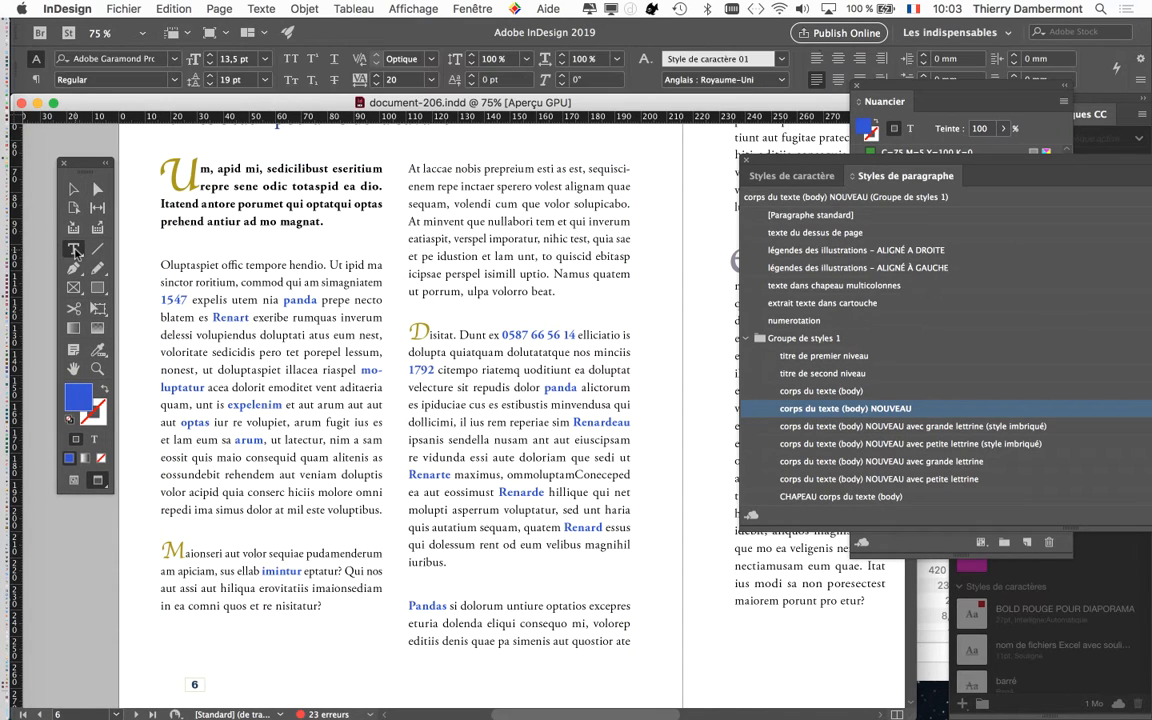
left_click(279, 287)
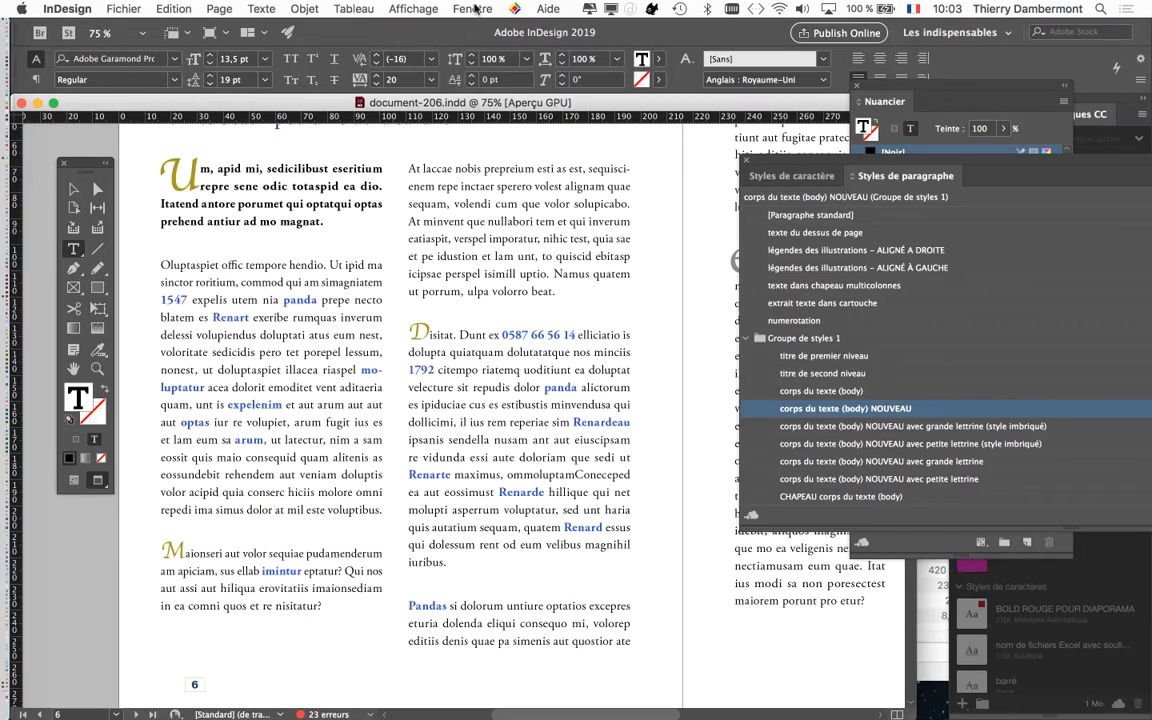
left_click(473, 9)
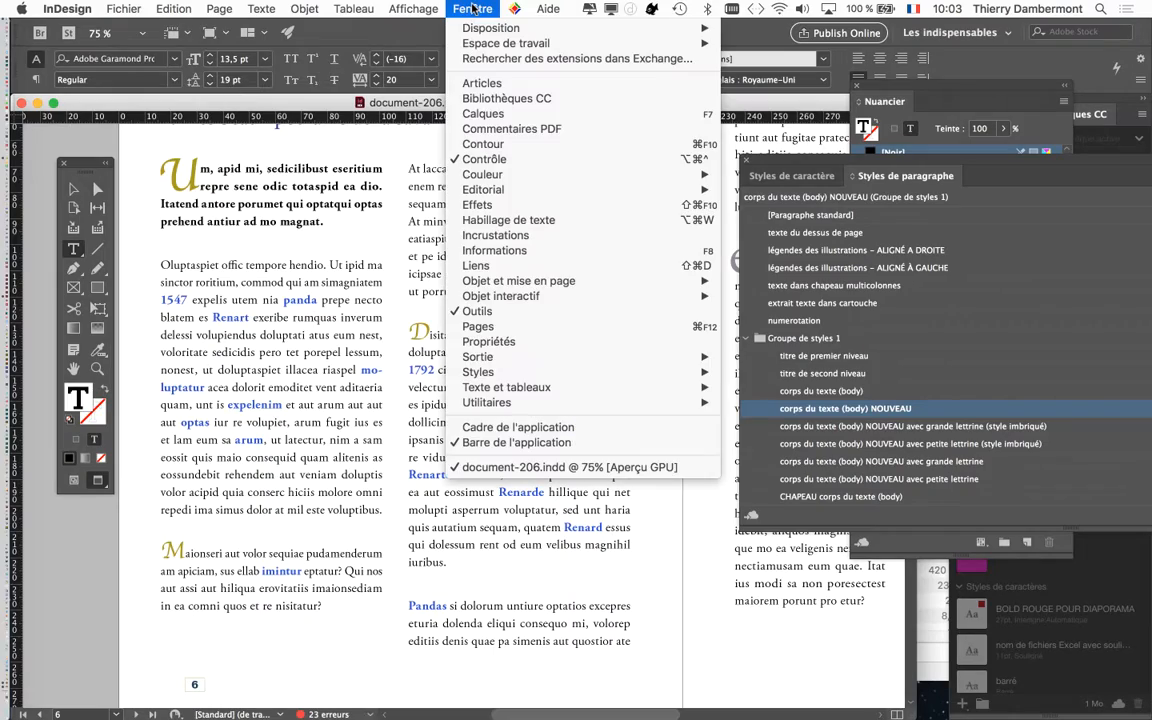
left_click(473, 9)
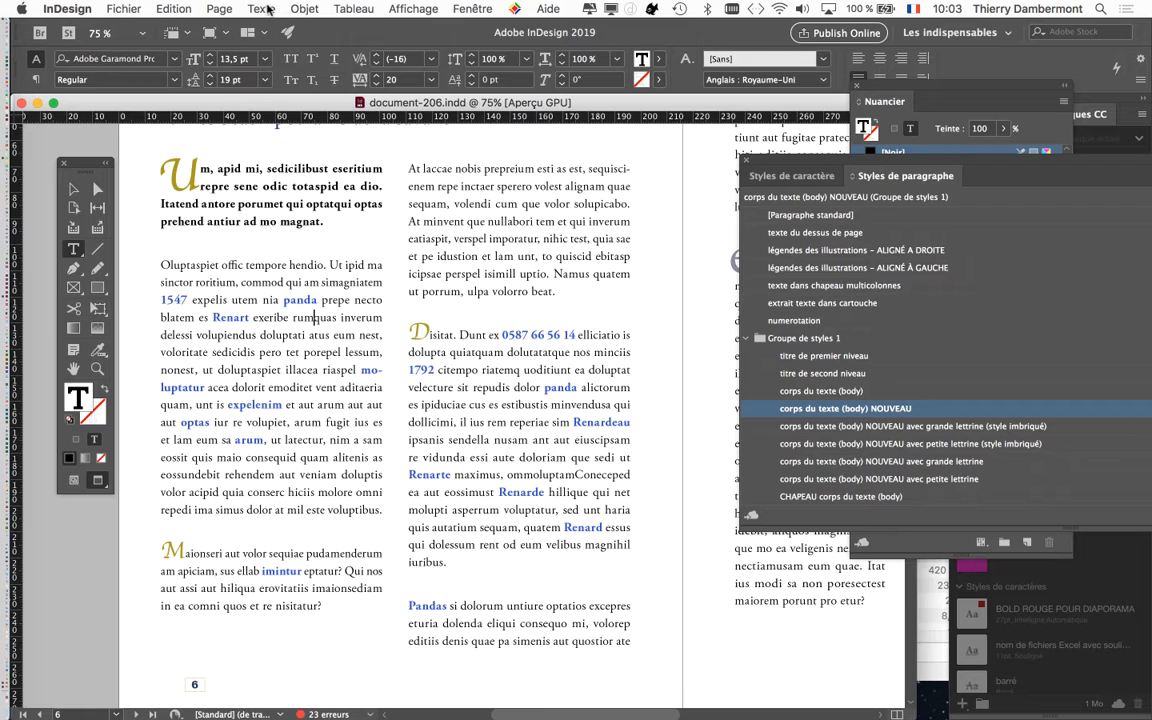
left_click(259, 9)
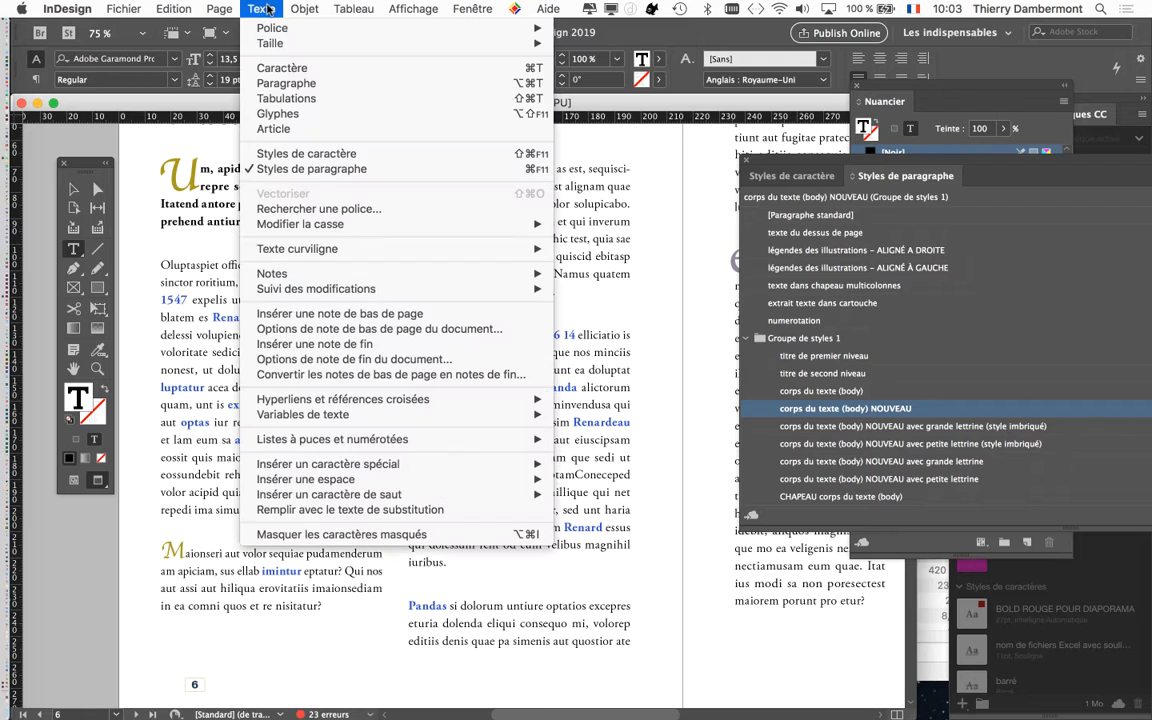
left_click(311, 70)
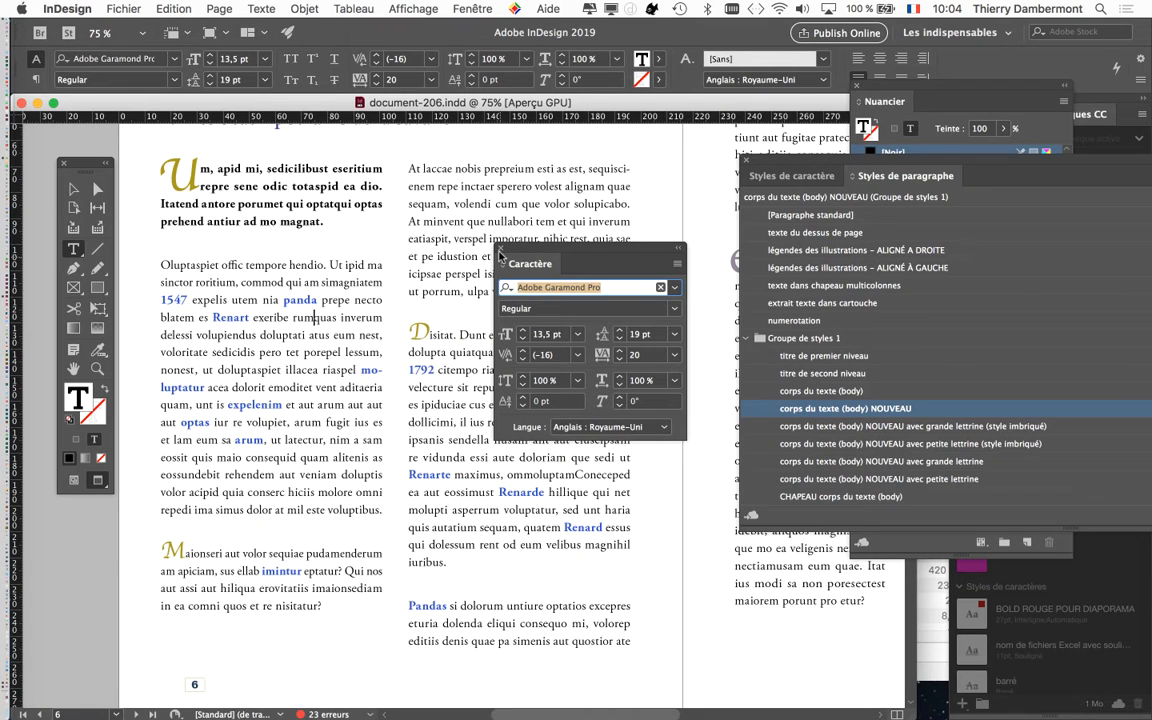
left_click(501, 249)
left_click(74, 189)
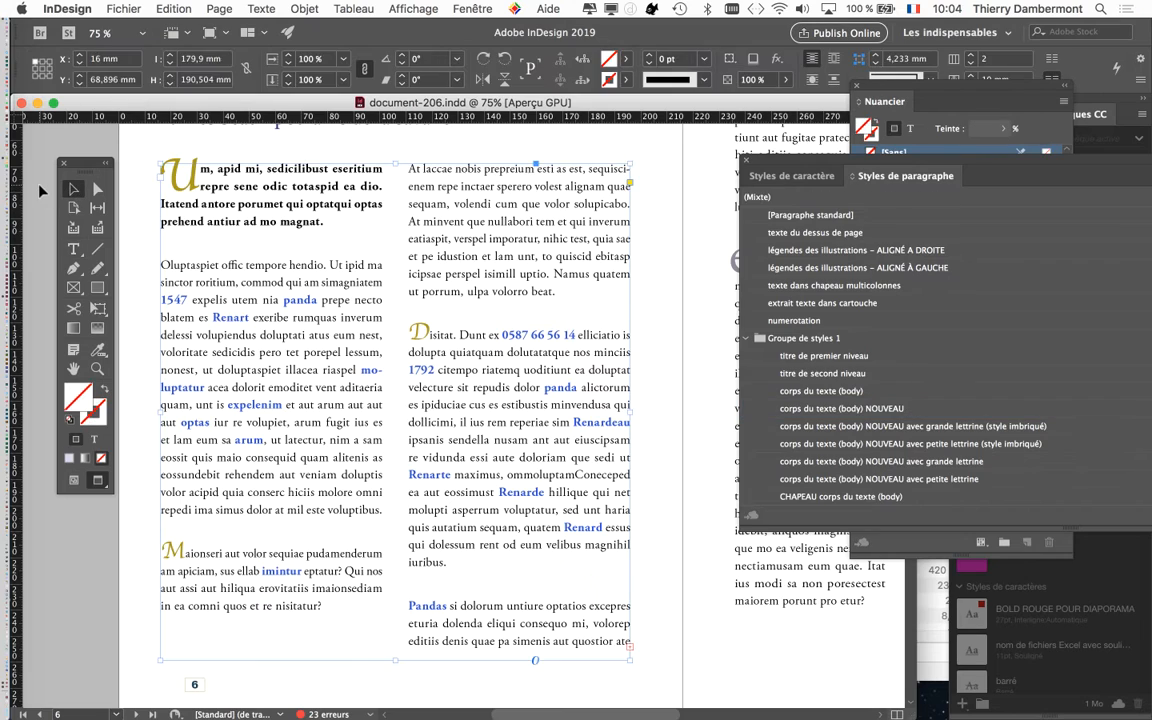
left_click(40, 190)
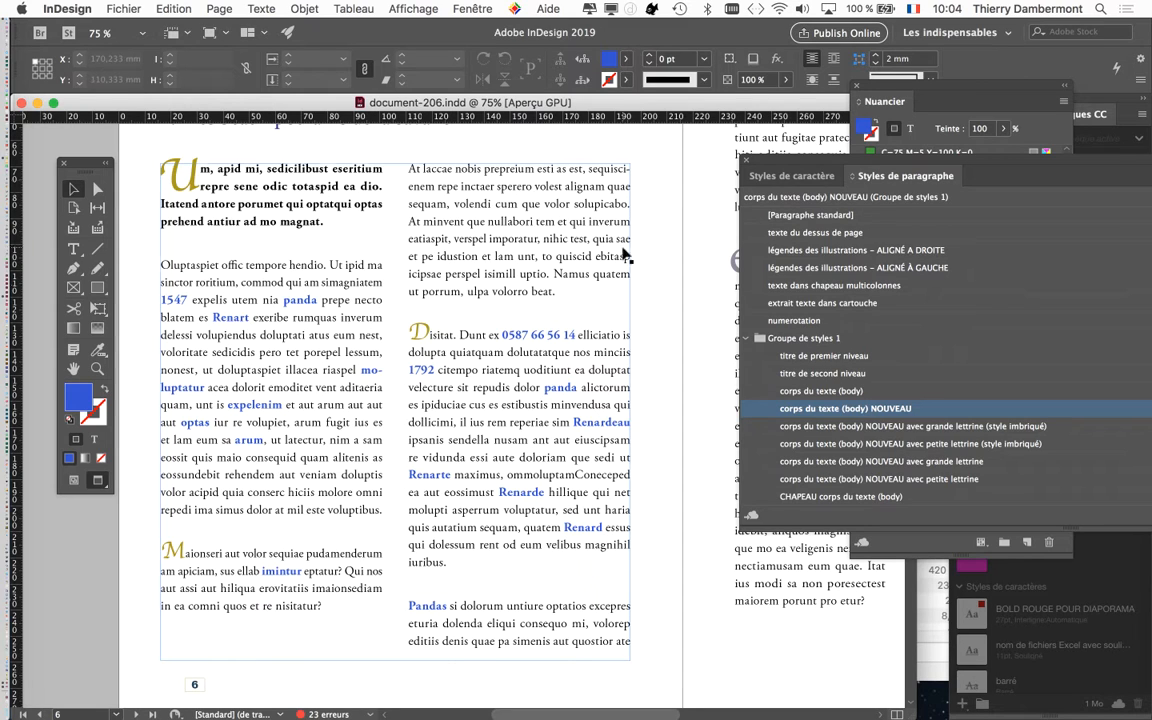
- Open the options of the paragraph style corps du texte (body) NOUVEAU at its basic character formats (Formats de caractères de base)
left_click_drag(798, 164, 750, 143)
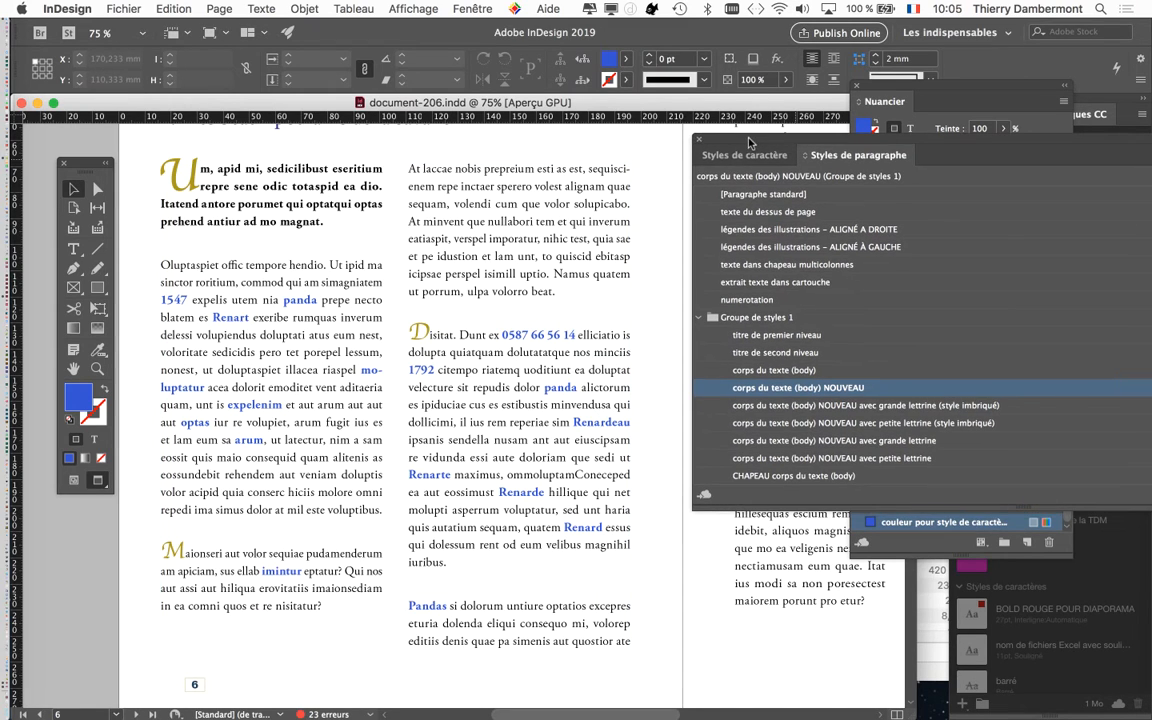
left_click(61, 567)
double_click(923, 389)
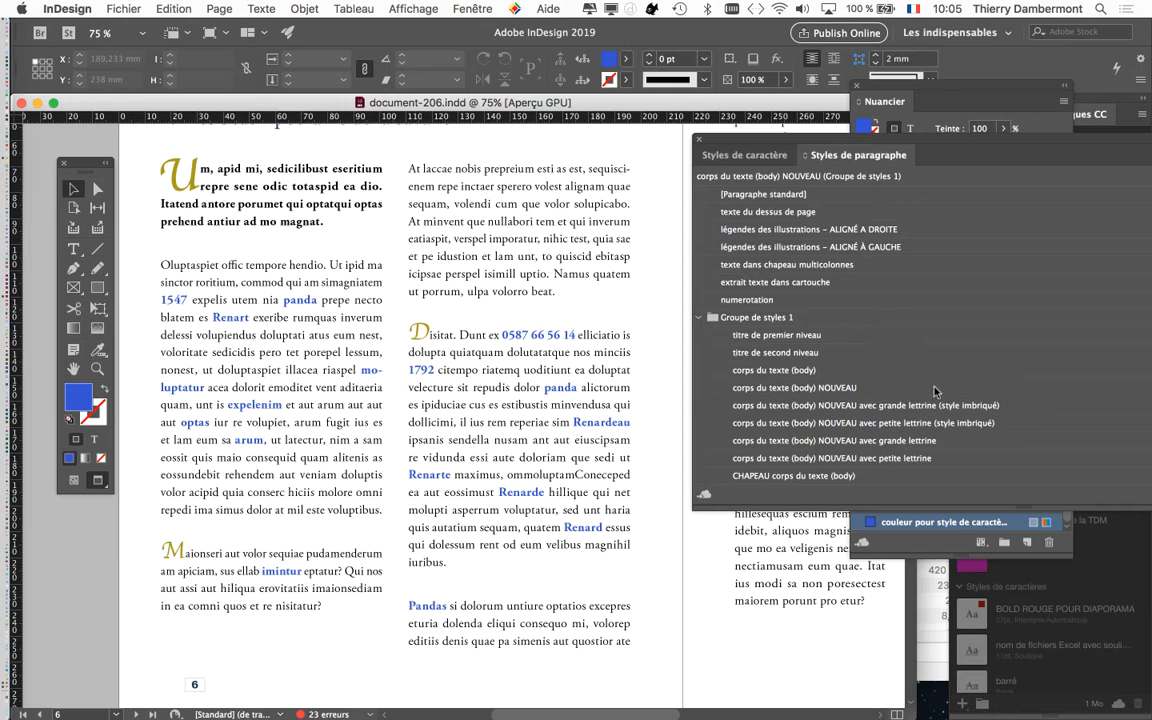
double_click(935, 390)
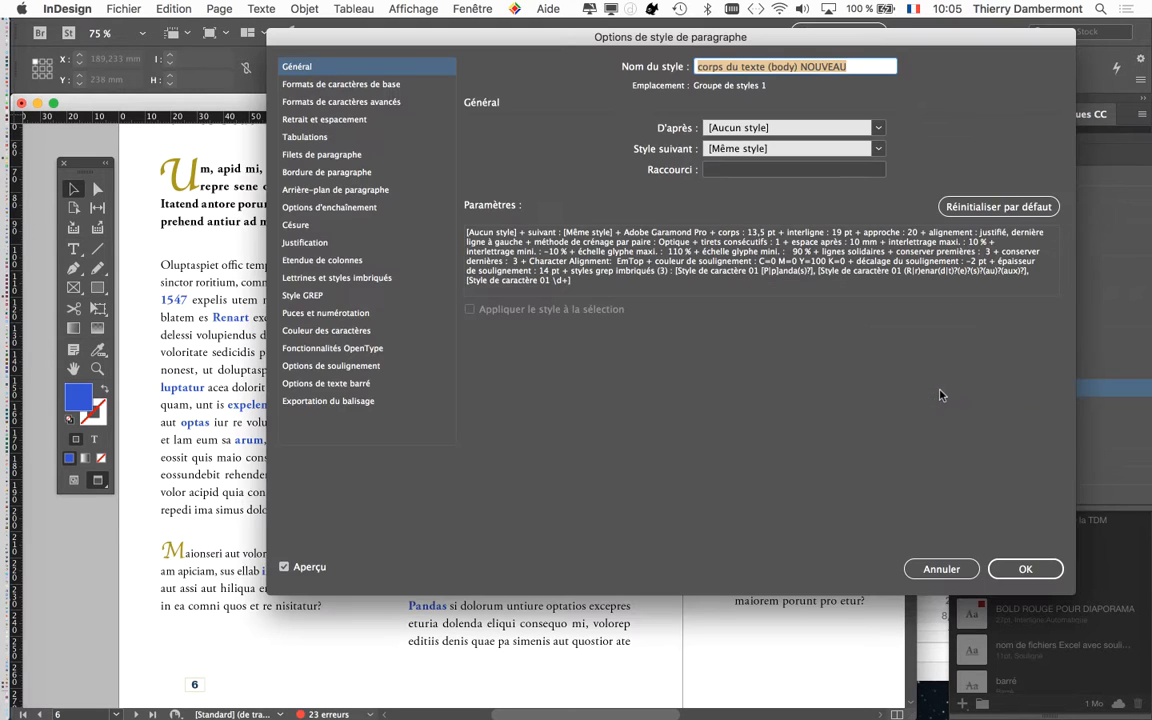
left_click_drag(576, 47, 671, 127)
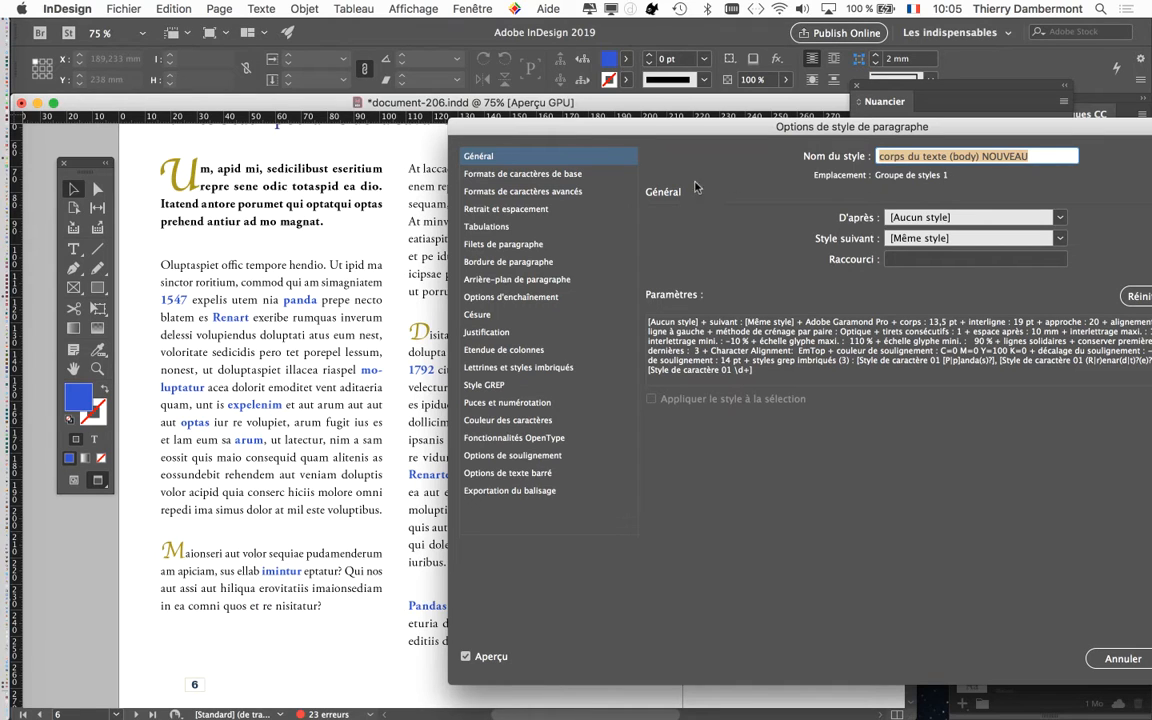
left_click(558, 175)
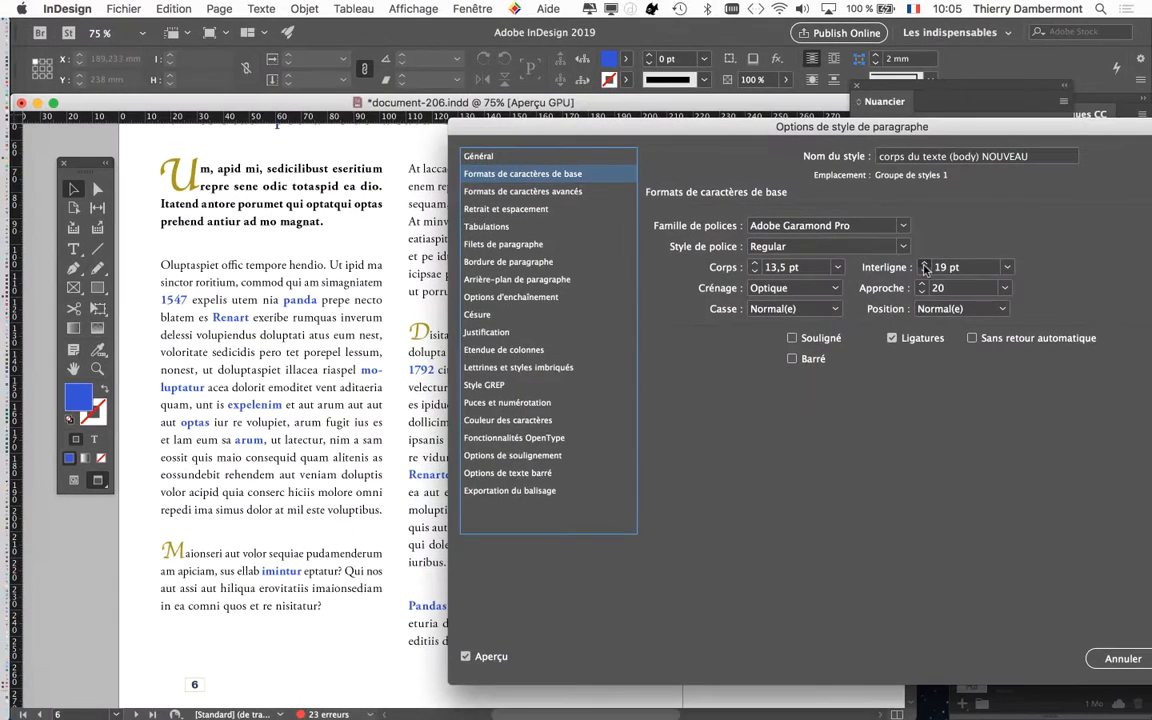
- Try a leading (Interligne) of 21 pt for the body style with the live preview and return it to 19 pt
left_click(925, 262)
left_click(924, 264)
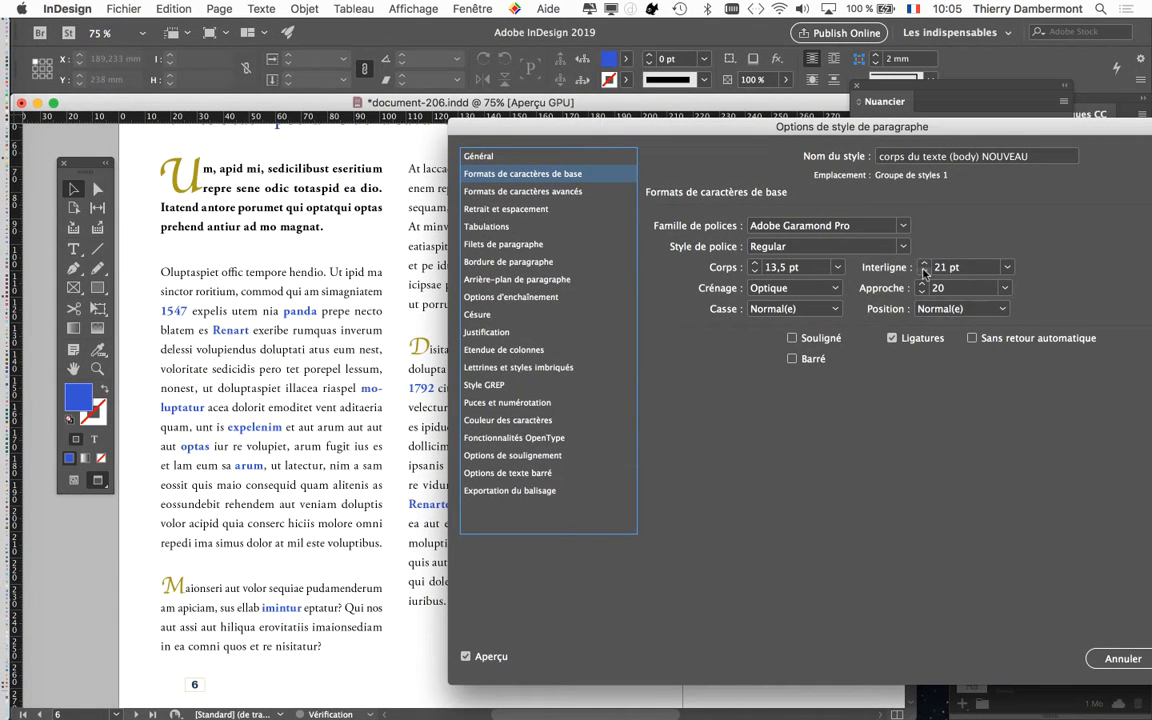
left_click(923, 271)
left_click(923, 272)
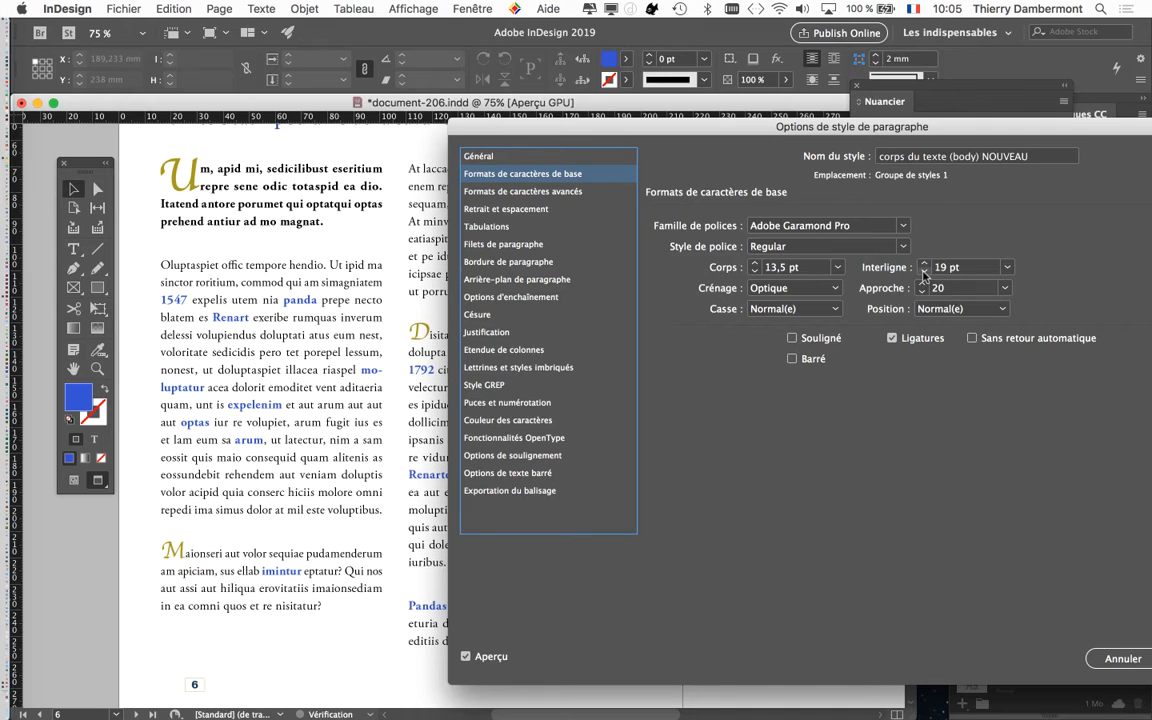
- Reduce the body style's leading (Interligne) to 17 pt, apply the style changes and reposition the floating tools and paragraph styles panels
left_click(923, 272)
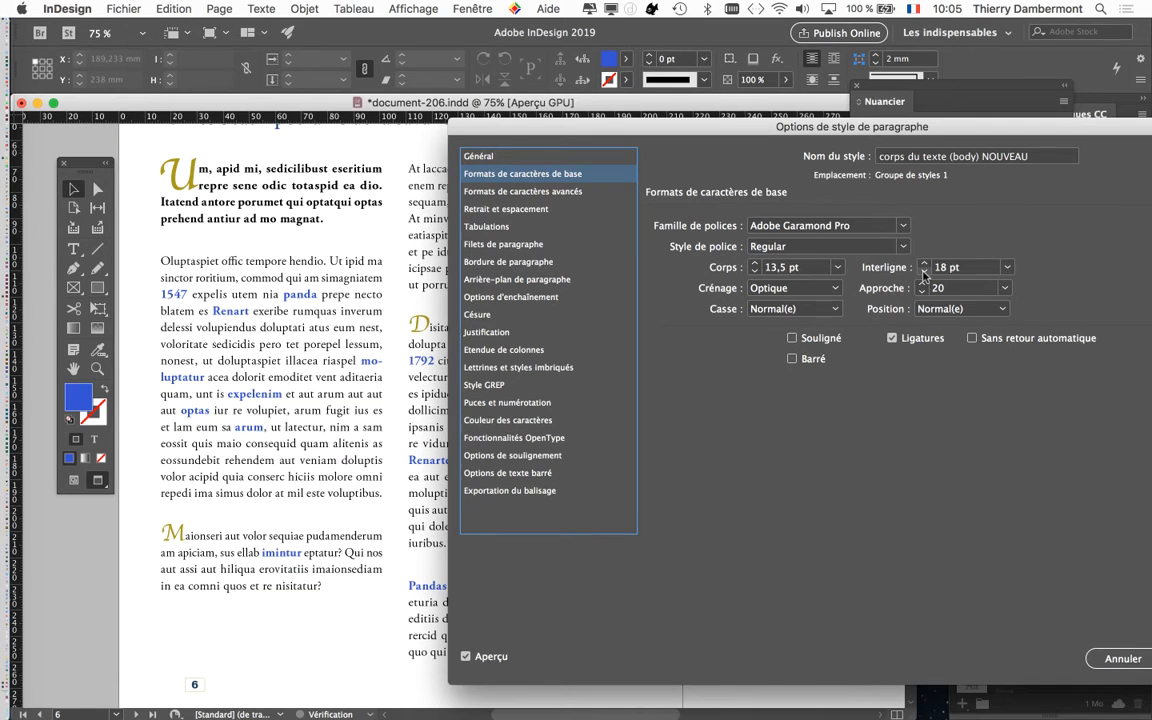
left_click(923, 272)
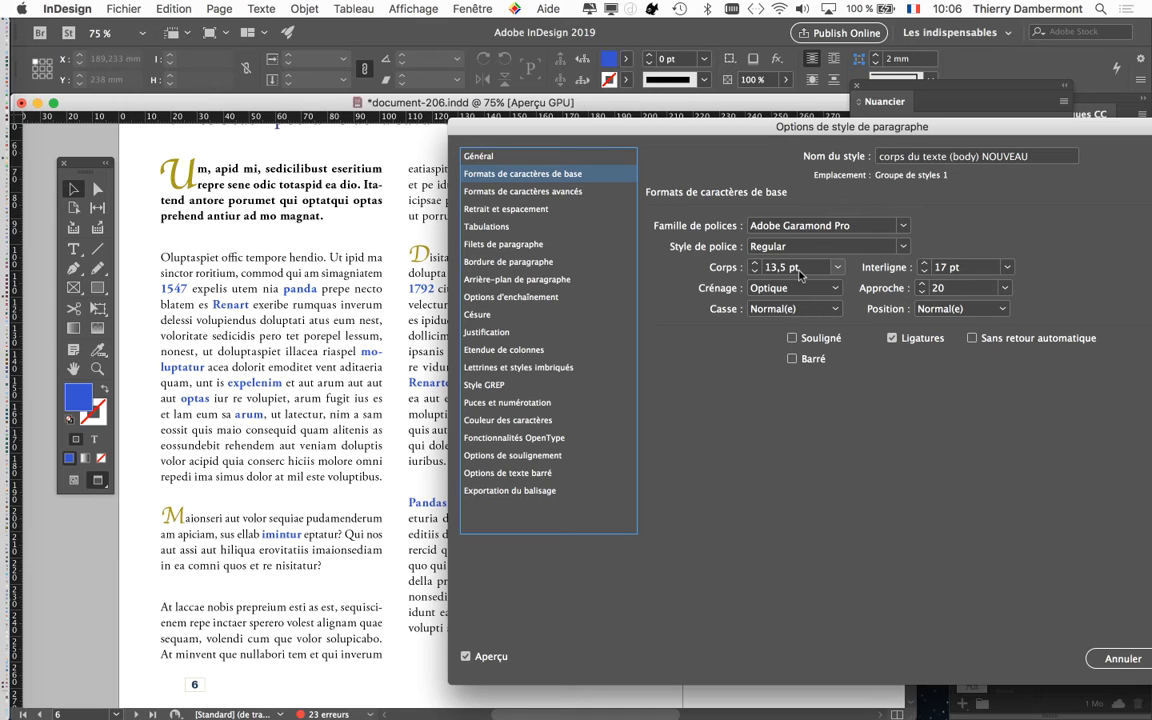
left_click_drag(826, 122, 680, 117)
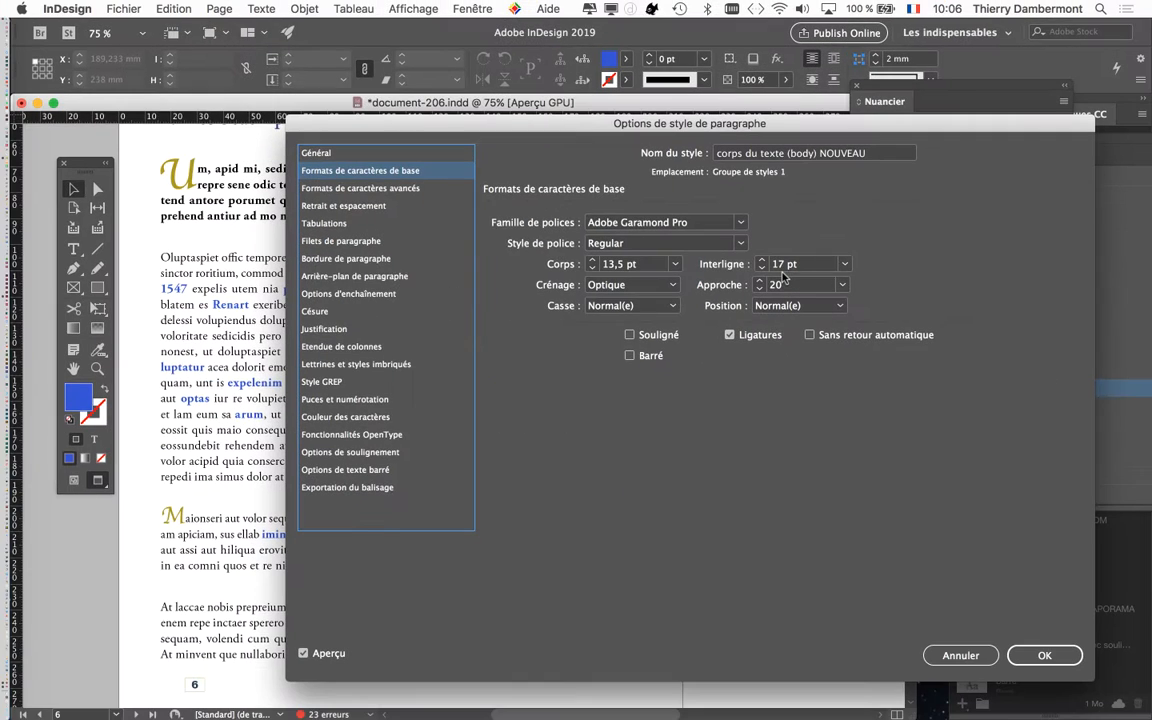
key("Return")
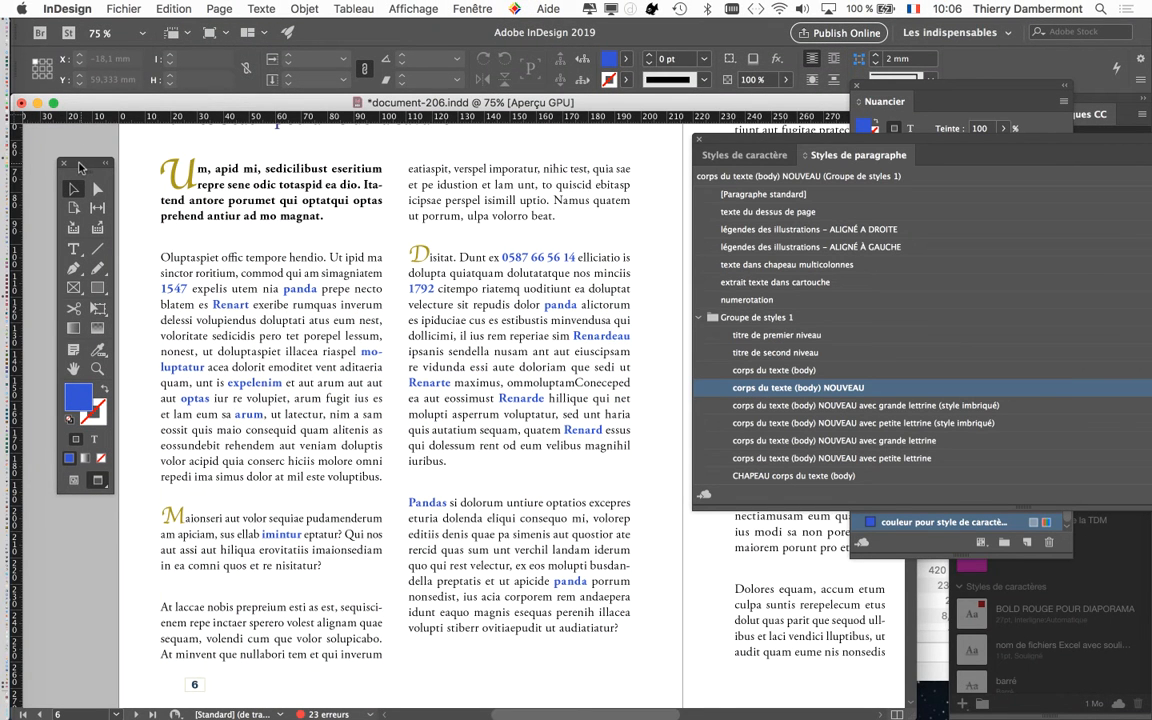
left_click_drag(80, 164, 60, 163)
left_click_drag(730, 143, 715, 241)
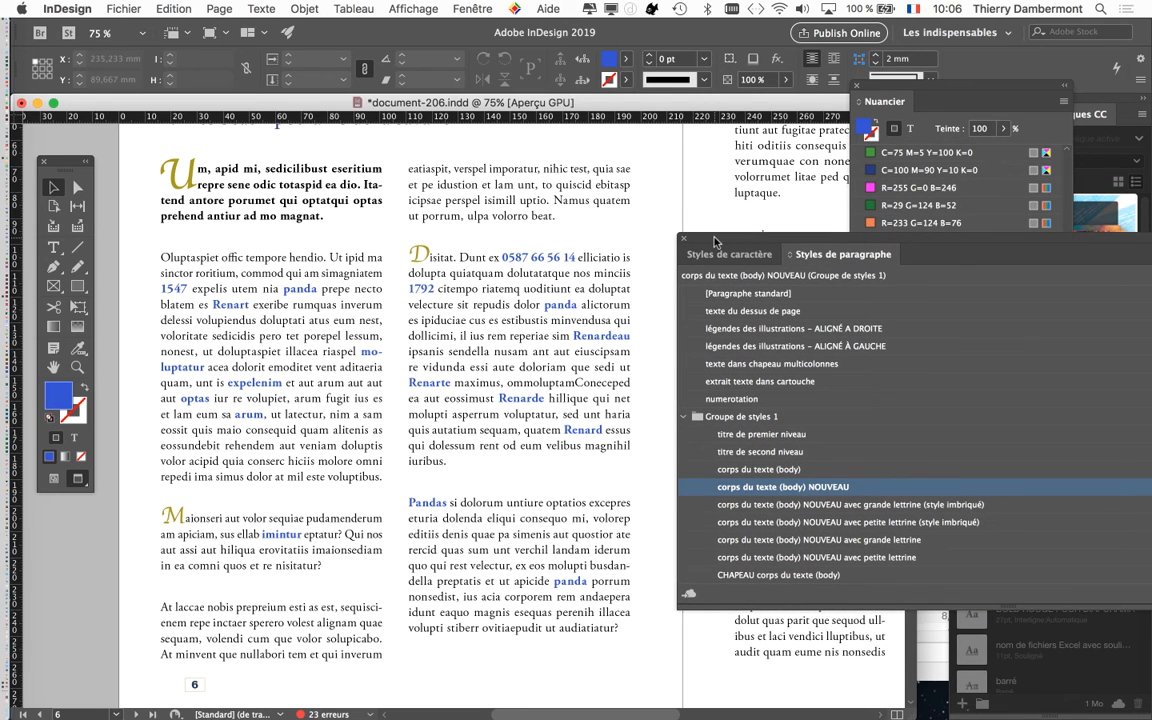